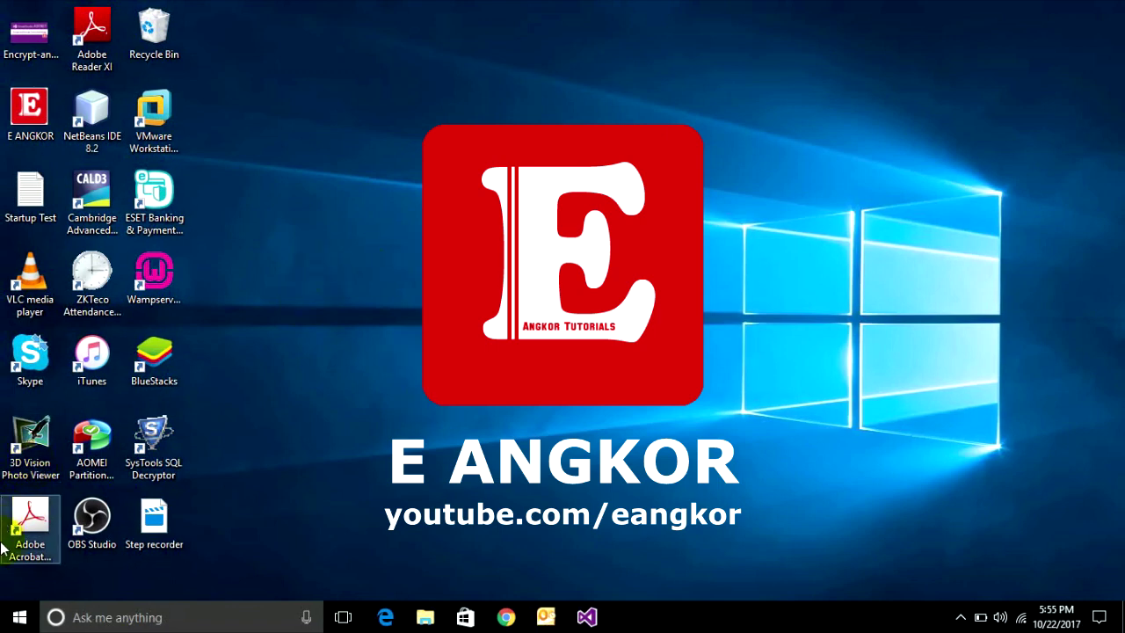
pyautogui.click(220, 251)
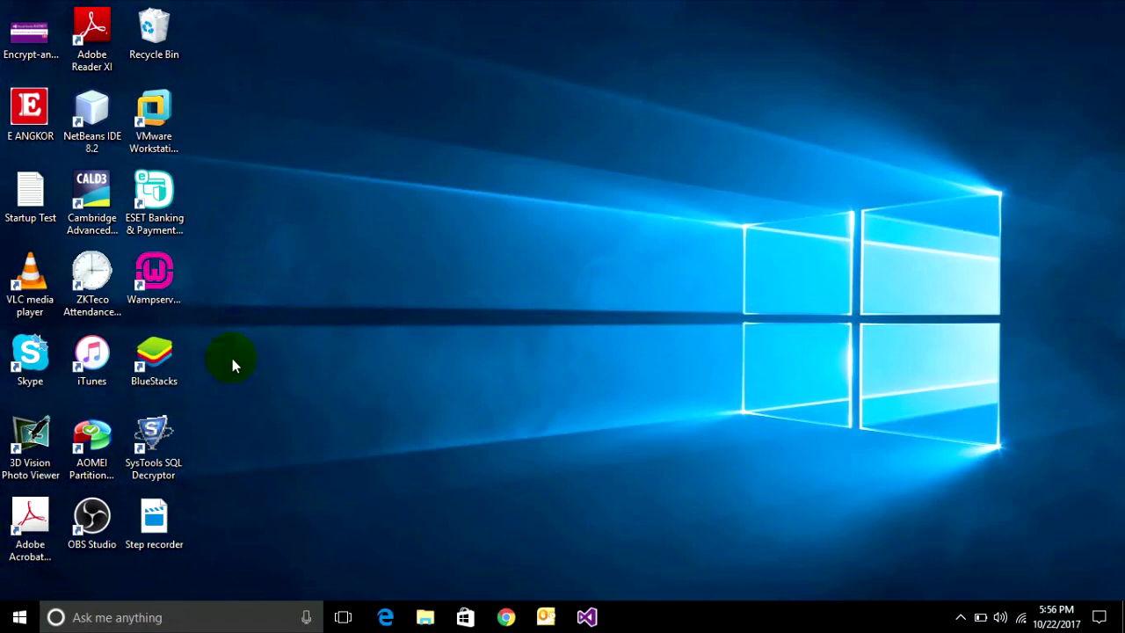
pyautogui.click(956, 617)
pyautogui.click(785, 527)
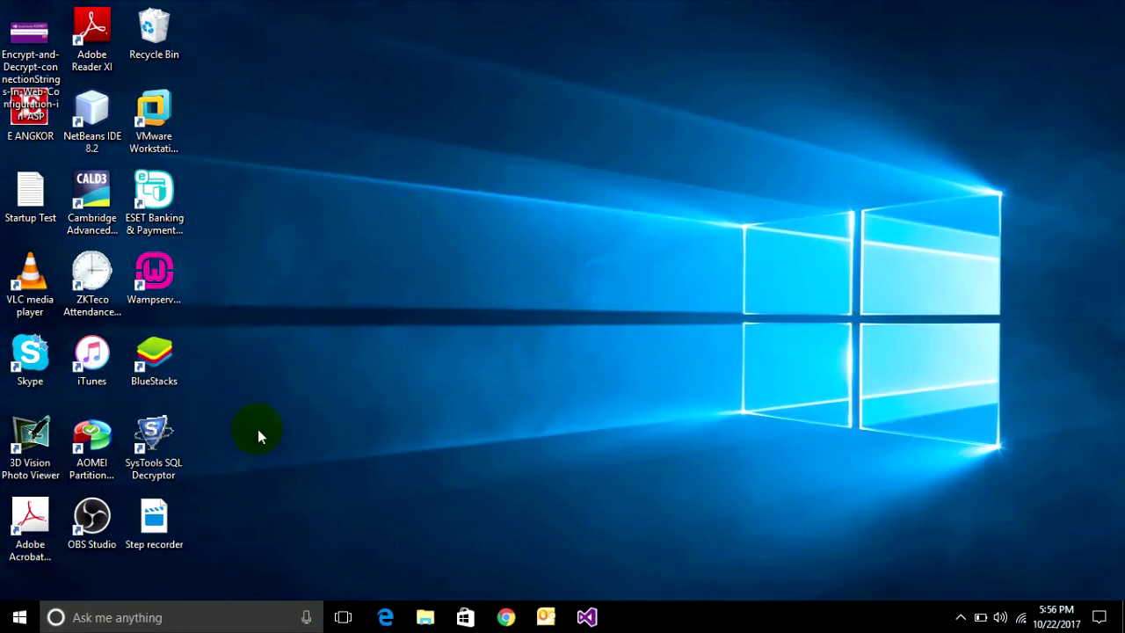
# - Search Windows for "steps recorder" and launch the Steps Recorder desktop app
pyautogui.click(18, 620)
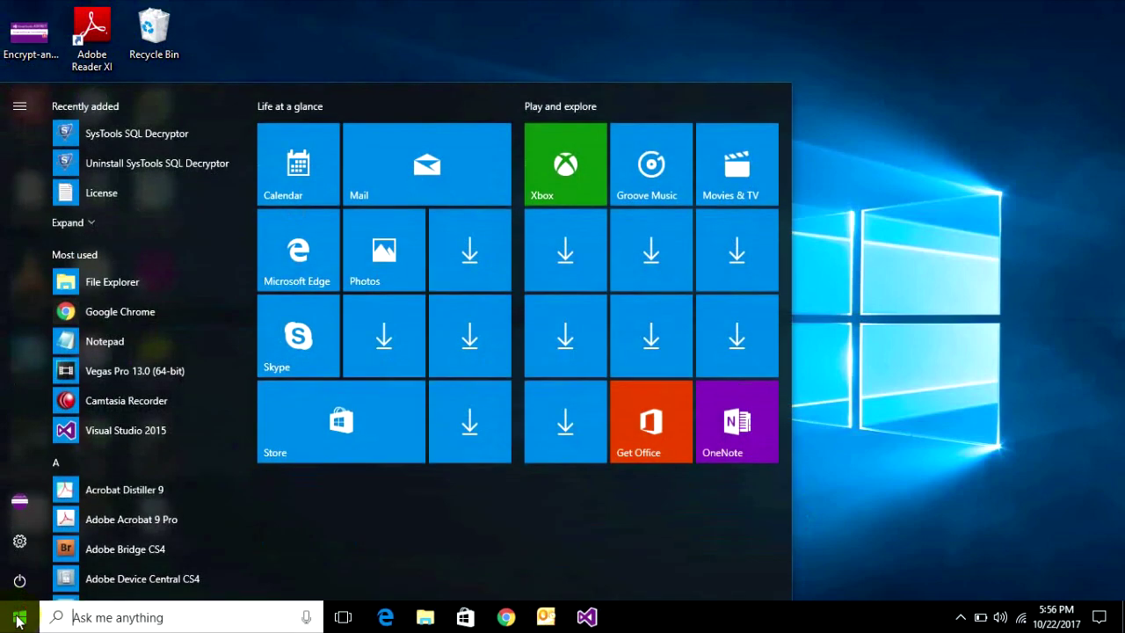
pyautogui.write('r')
pyautogui.press('BackSpace')
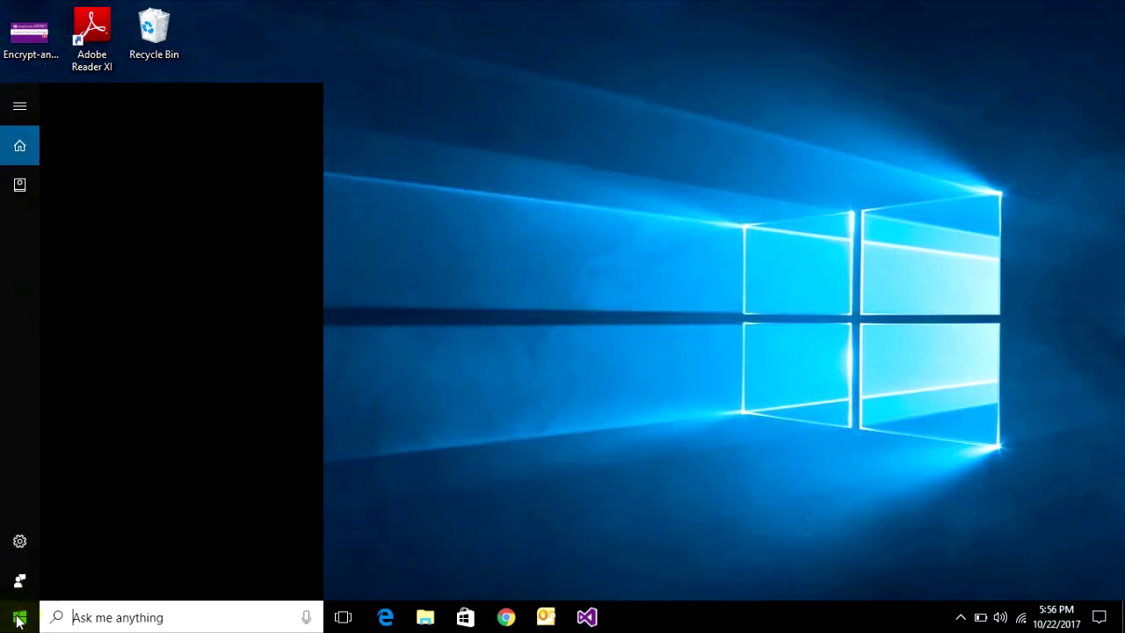
pyautogui.write('steps ')
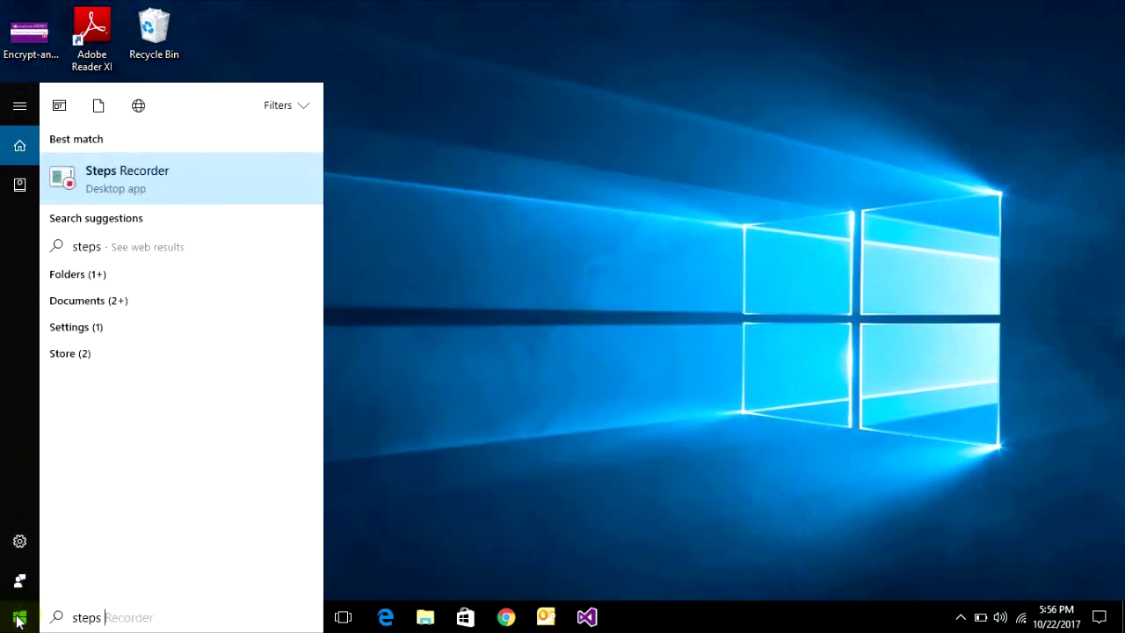
pyautogui.write('recor')
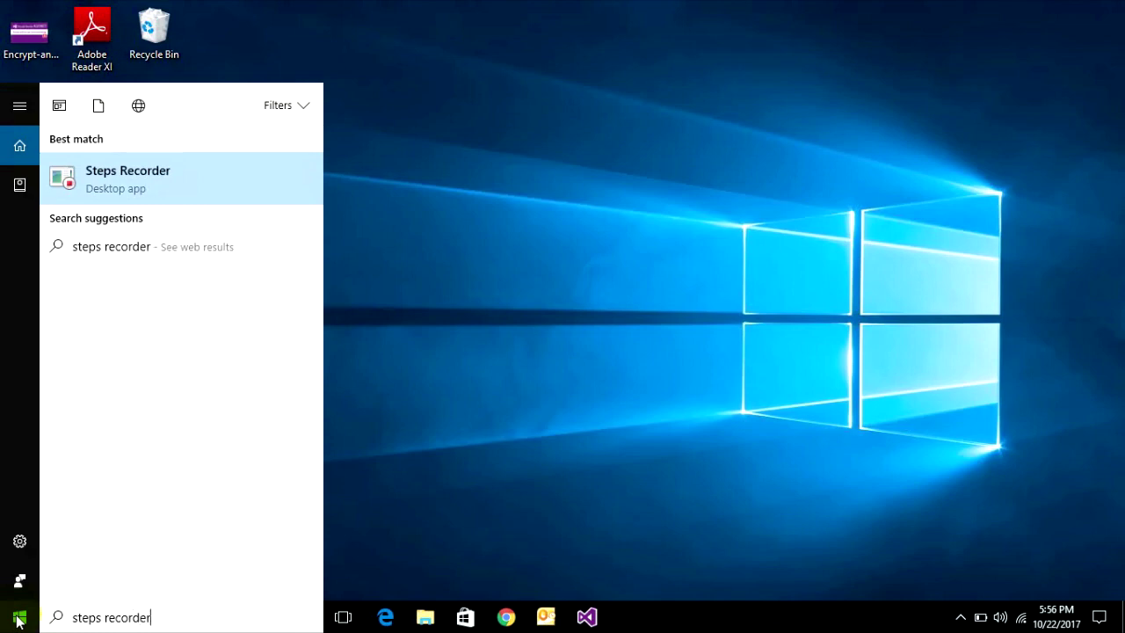
pyautogui.write('der')
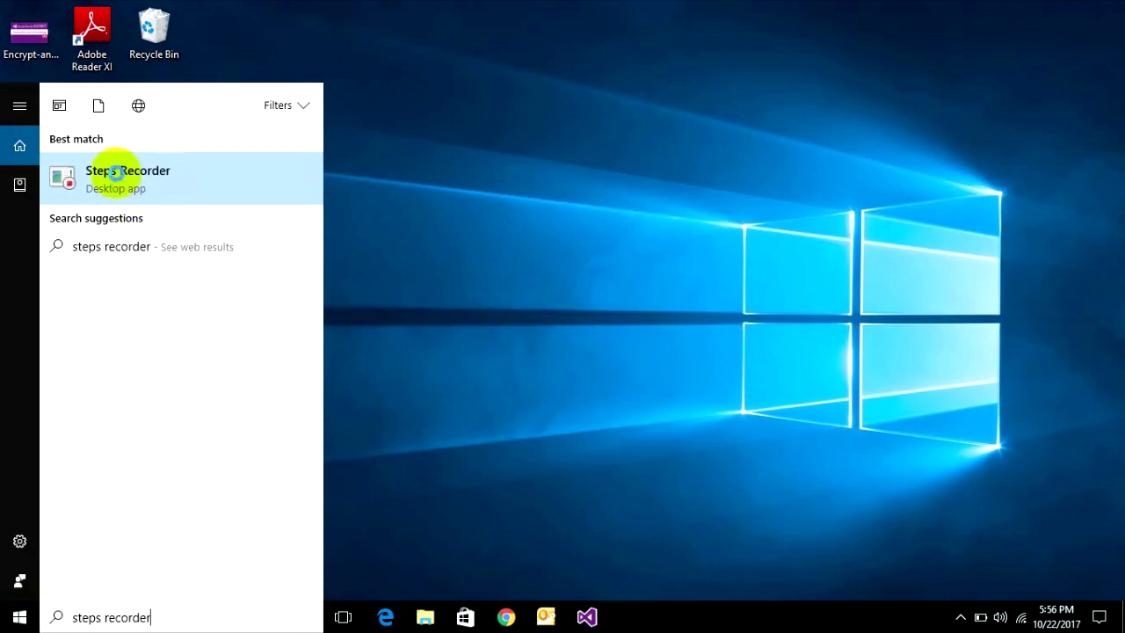
# - Move the Steps Recorder window to the upper middle of the desktop, start recording and minimize it
pyautogui.moveTo(191, 80); pyautogui.dragTo(582, 158)
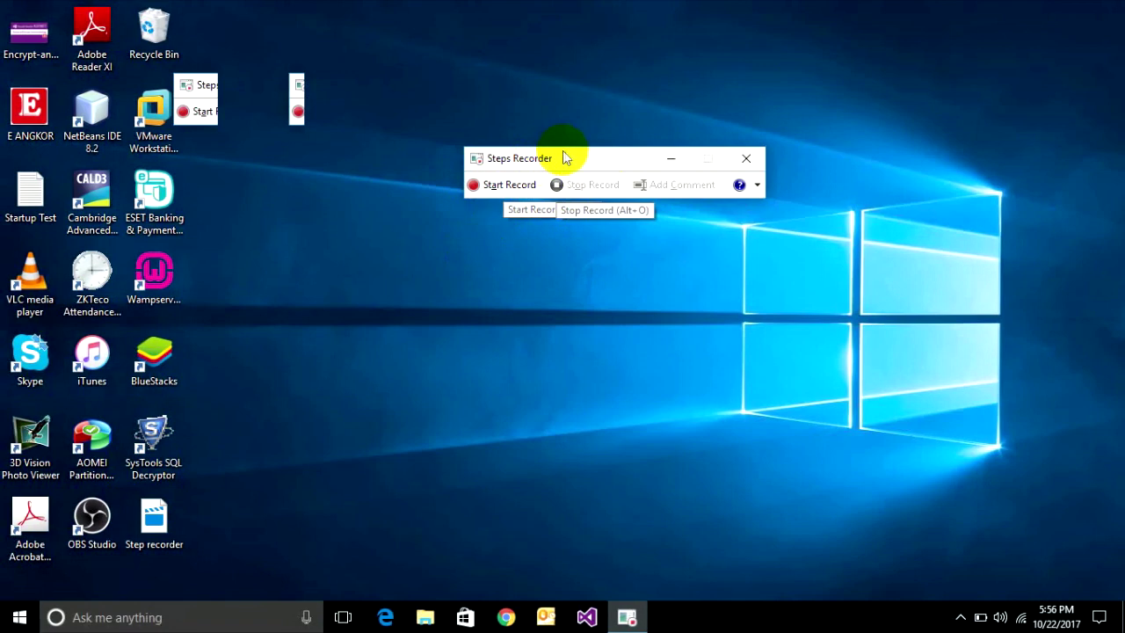
pyautogui.moveTo(566, 152); pyautogui.dragTo(558, 137)
pyautogui.click(493, 171)
pyautogui.click(695, 149)
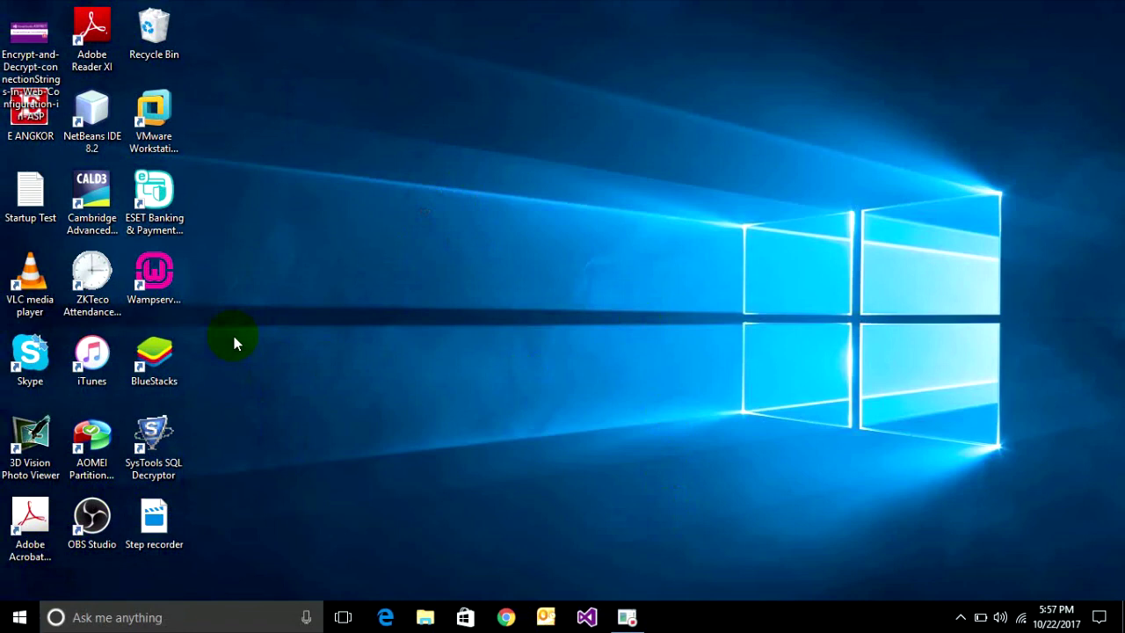
# - Search Windows for "steps recorder" and open the folder that holds its shortcut
pyautogui.click(18, 621)
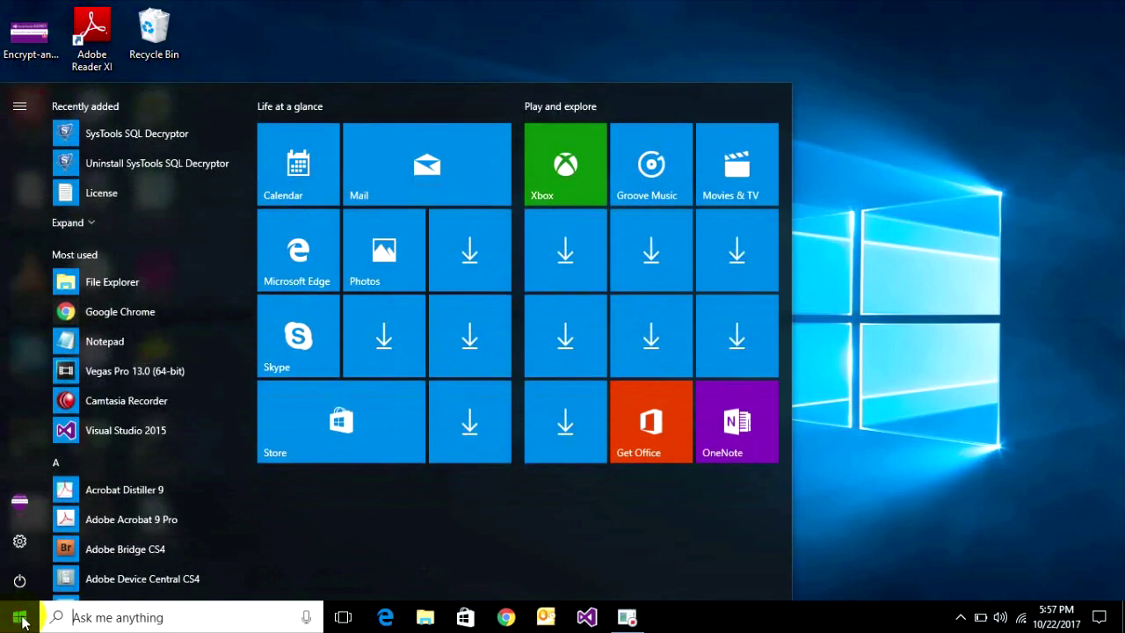
pyautogui.click(81, 617)
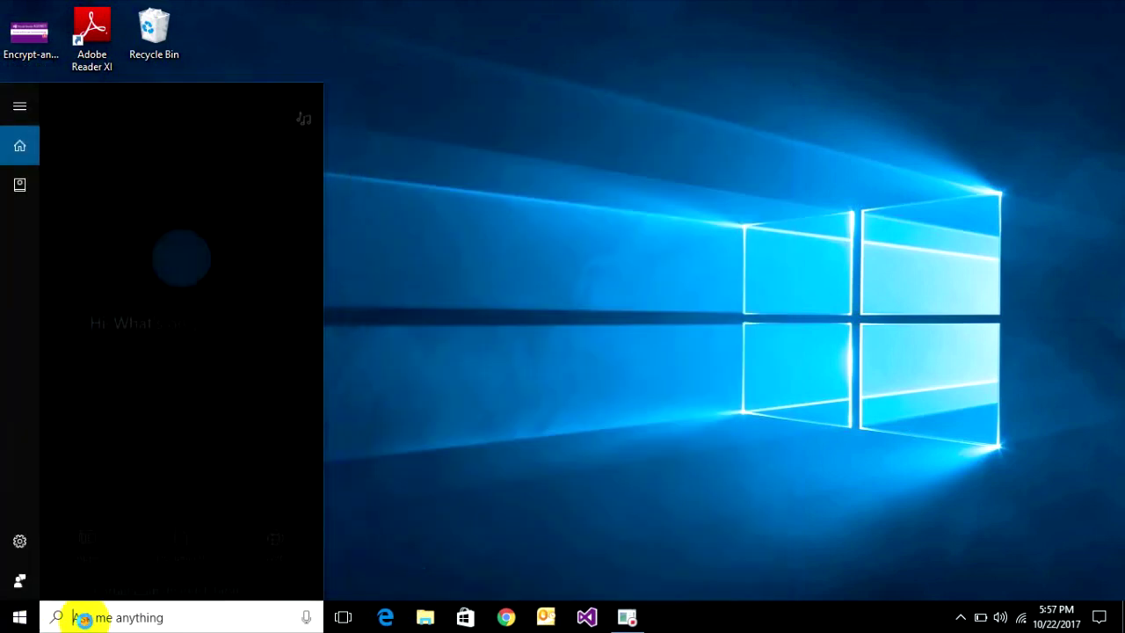
pyautogui.write('steps')
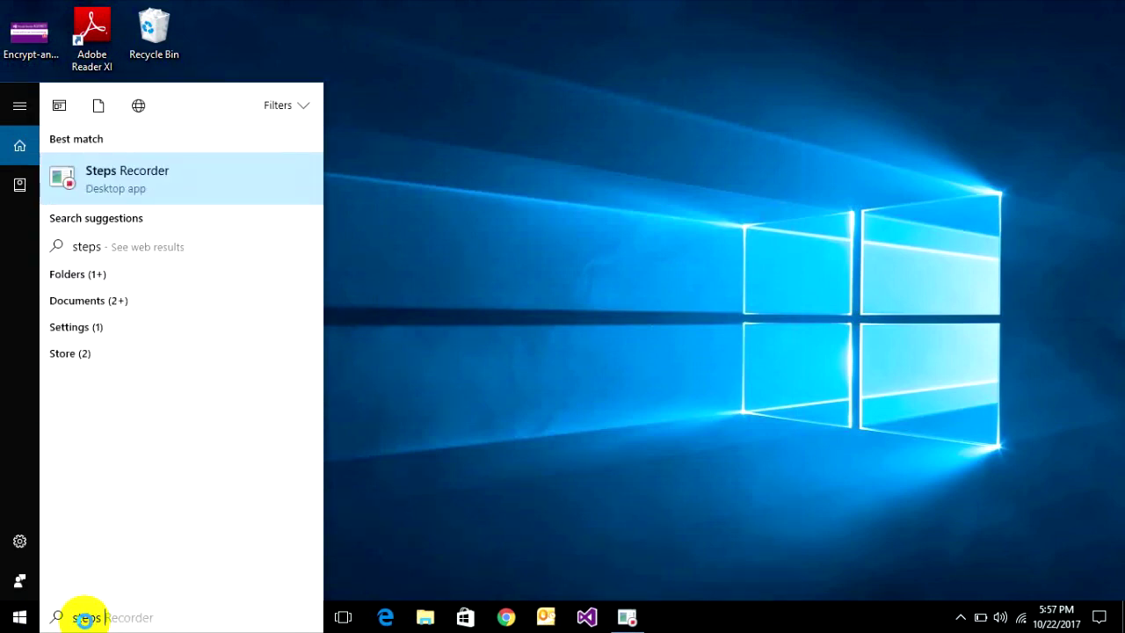
pyautogui.write(' recorder')
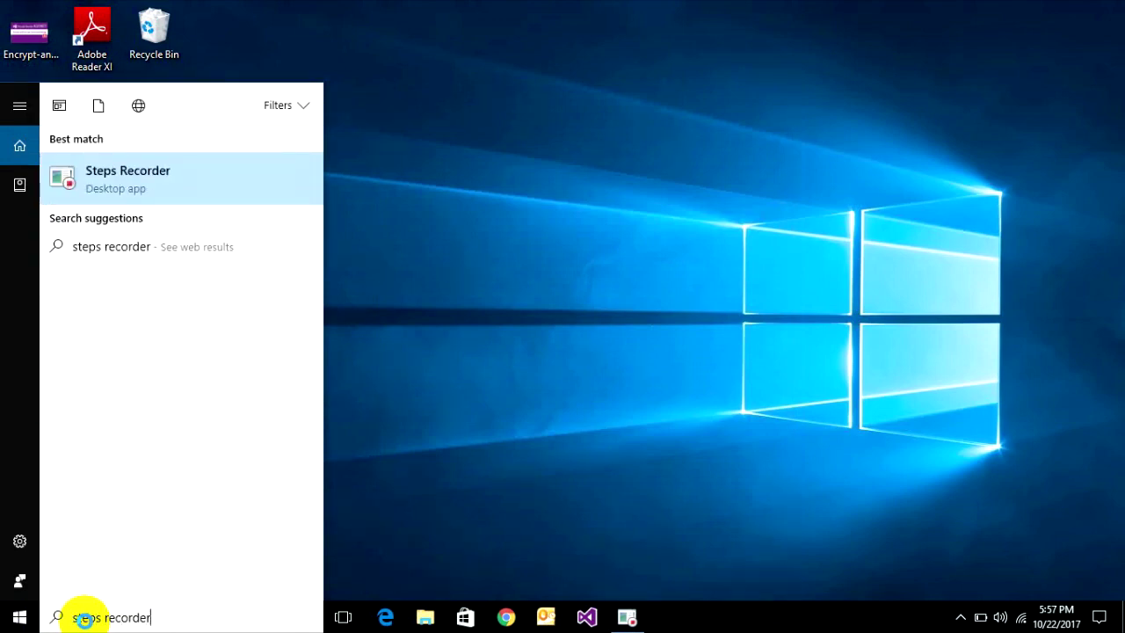
pyautogui.rightClick(133, 182)
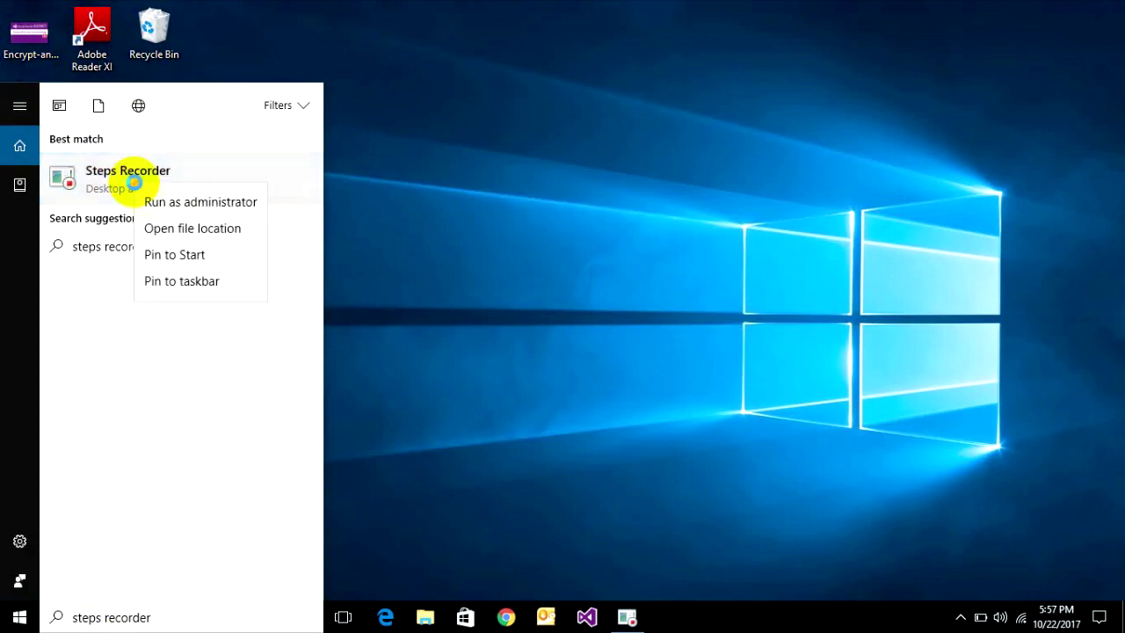
pyautogui.click(214, 229)
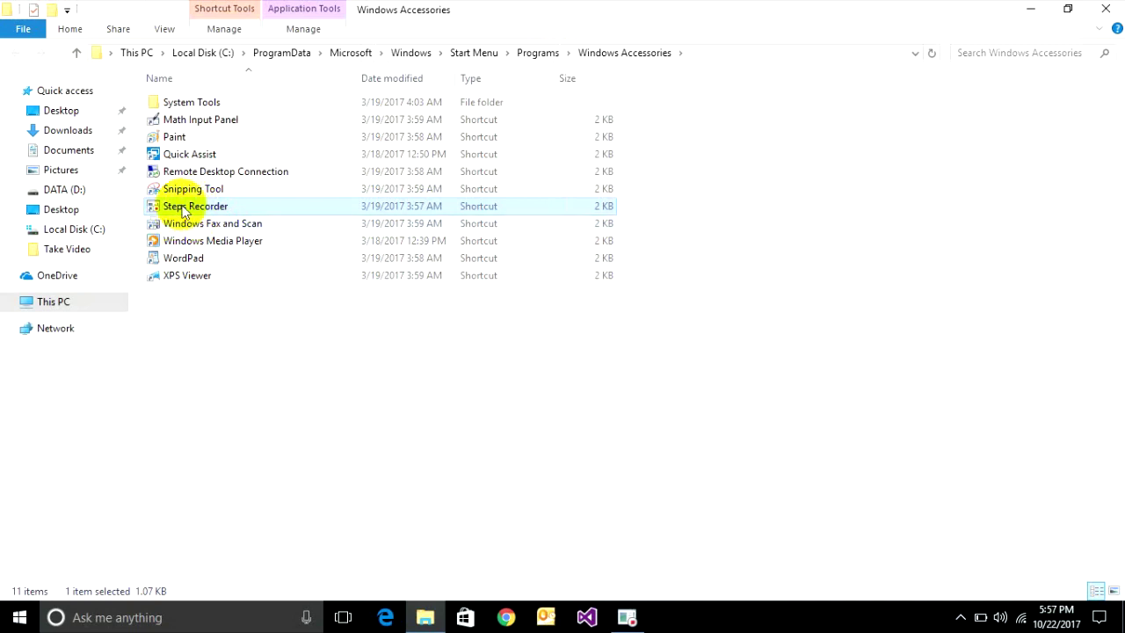
# - Open the file location of the Steps Recorder shortcut's target, look over the files around psr, and close the folder window
pyautogui.rightClick(193, 205)
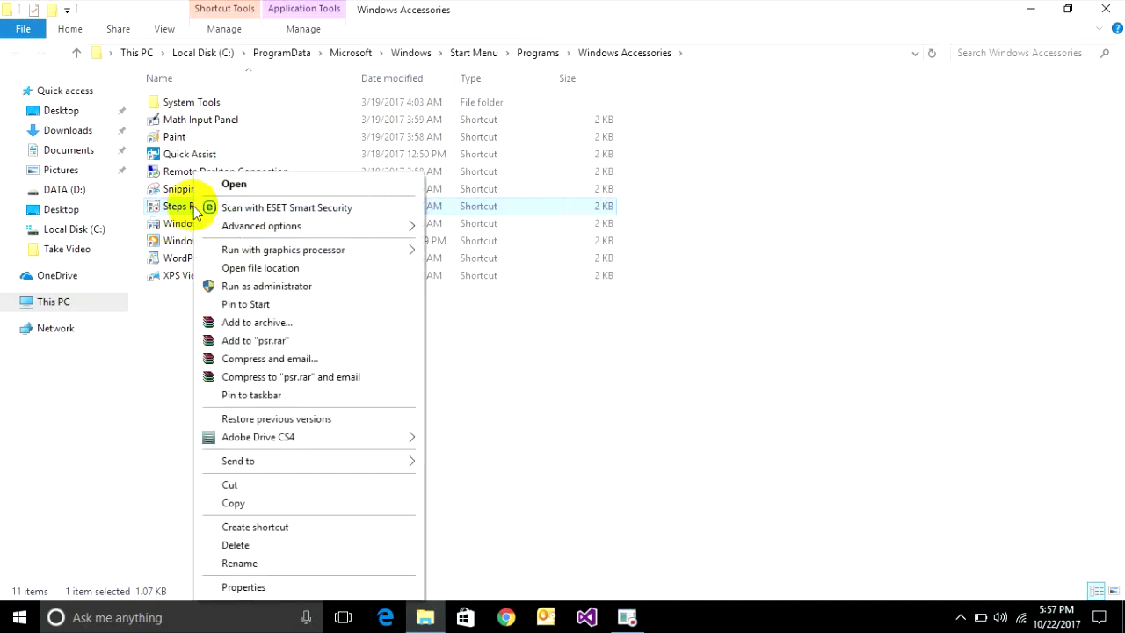
pyautogui.click(321, 269)
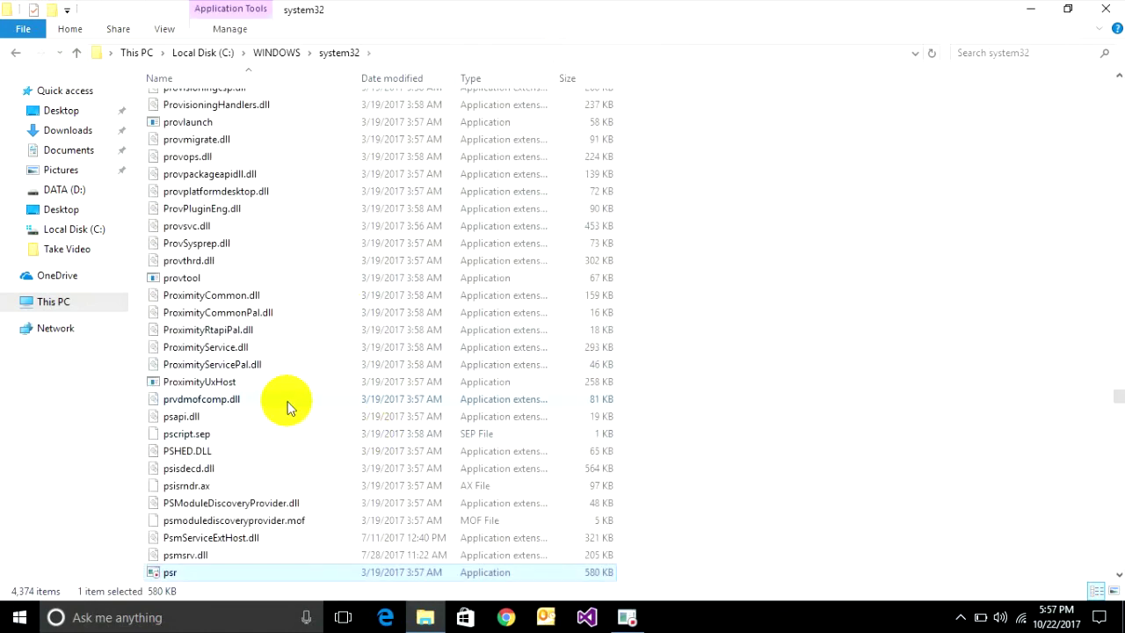
pyautogui.scroll(1, 326, 402)
pyautogui.scroll(-2, 326, 401)
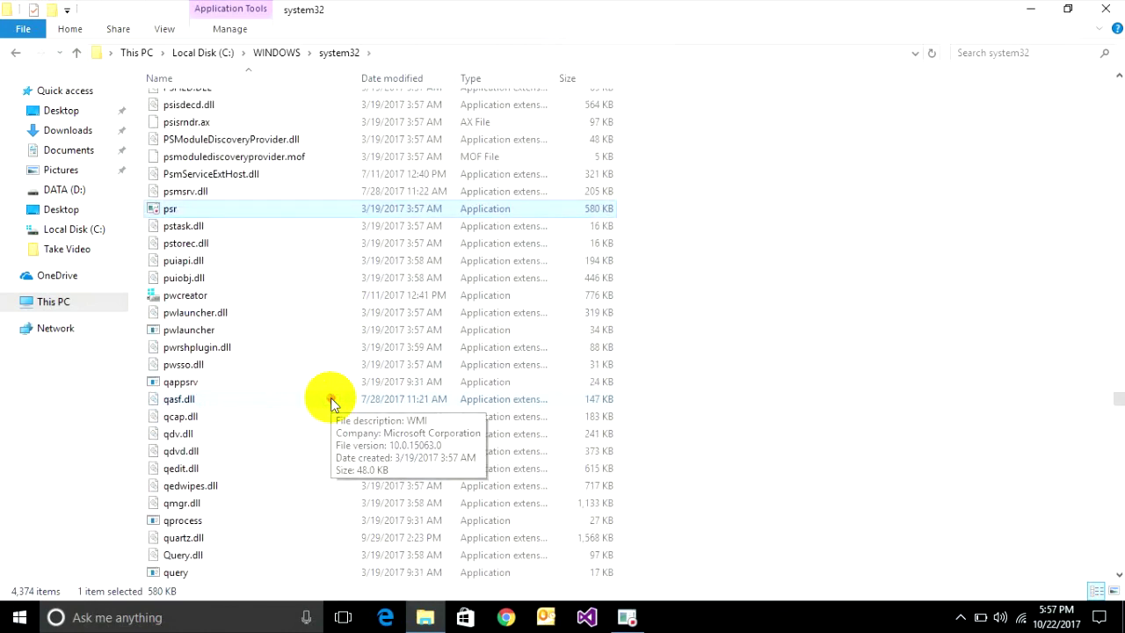
pyautogui.scroll(4, 326, 402)
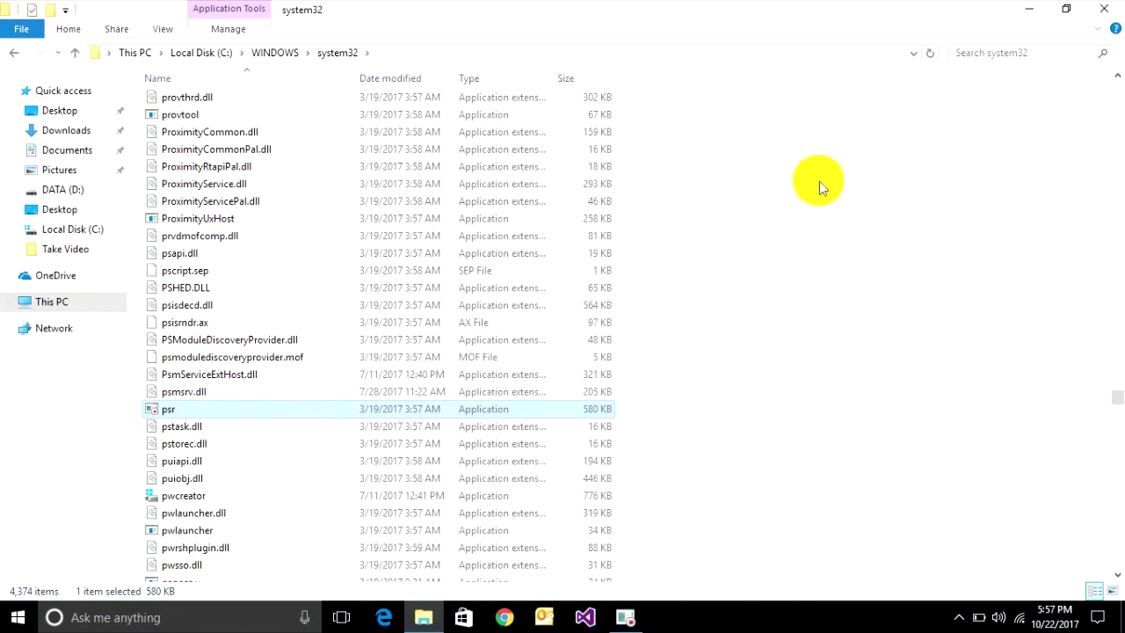
pyautogui.scroll(-5, 820, 181)
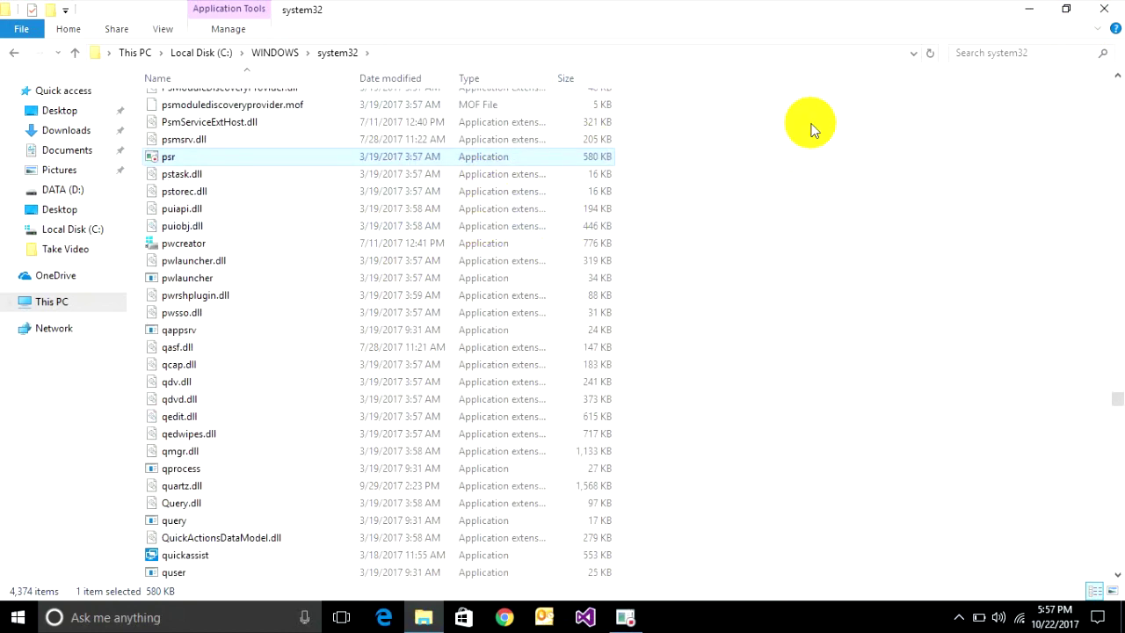
pyautogui.click(1105, 9)
# - Restore the Steps Recorder window, stop the recording and reposition the window on the desktop
pyautogui.click(620, 617)
pyautogui.moveTo(501, 167); pyautogui.dragTo(479, 83)
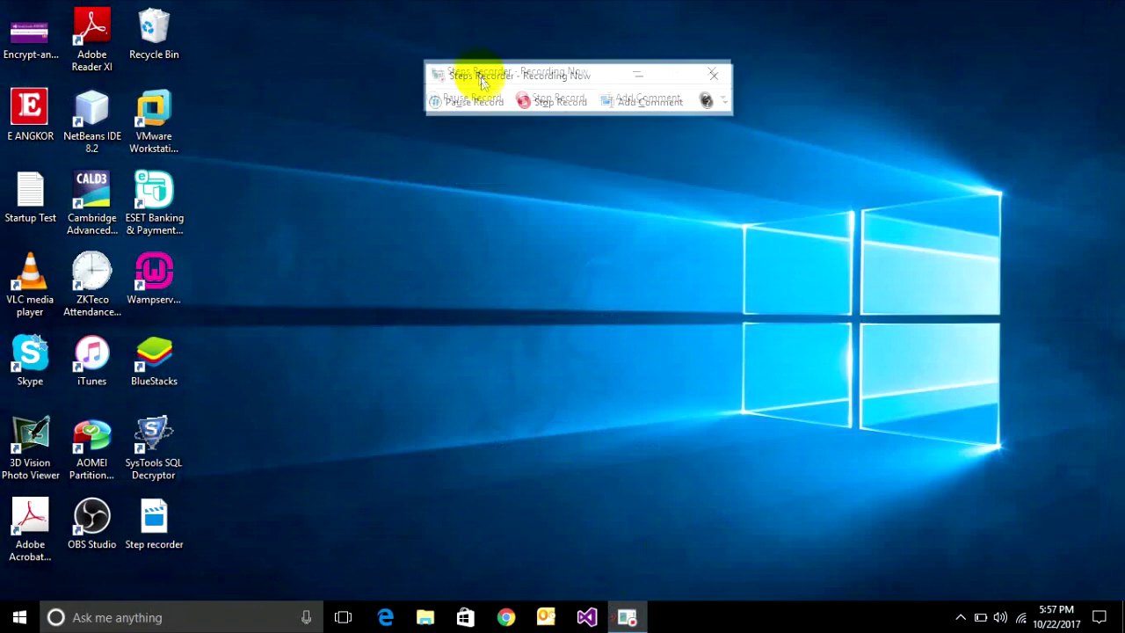
pyautogui.click(545, 98)
pyautogui.moveTo(427, 79); pyautogui.dragTo(580, 34)
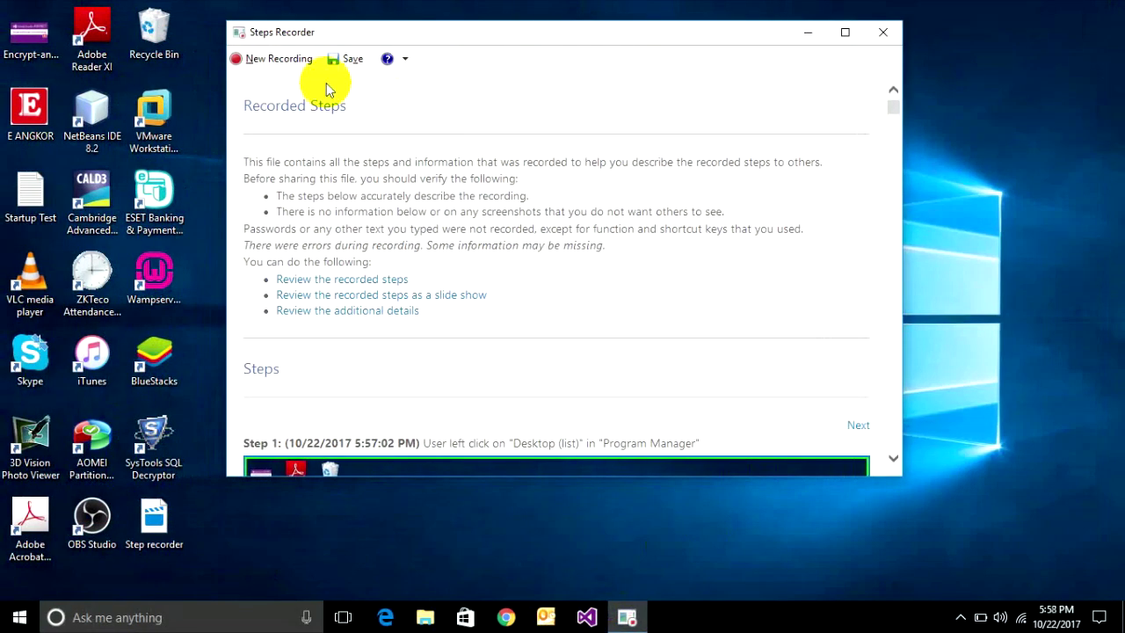
# - Review the recorded steps and their screenshots, and return to the beginning of the report
pyautogui.scroll(-2, 352, 238)
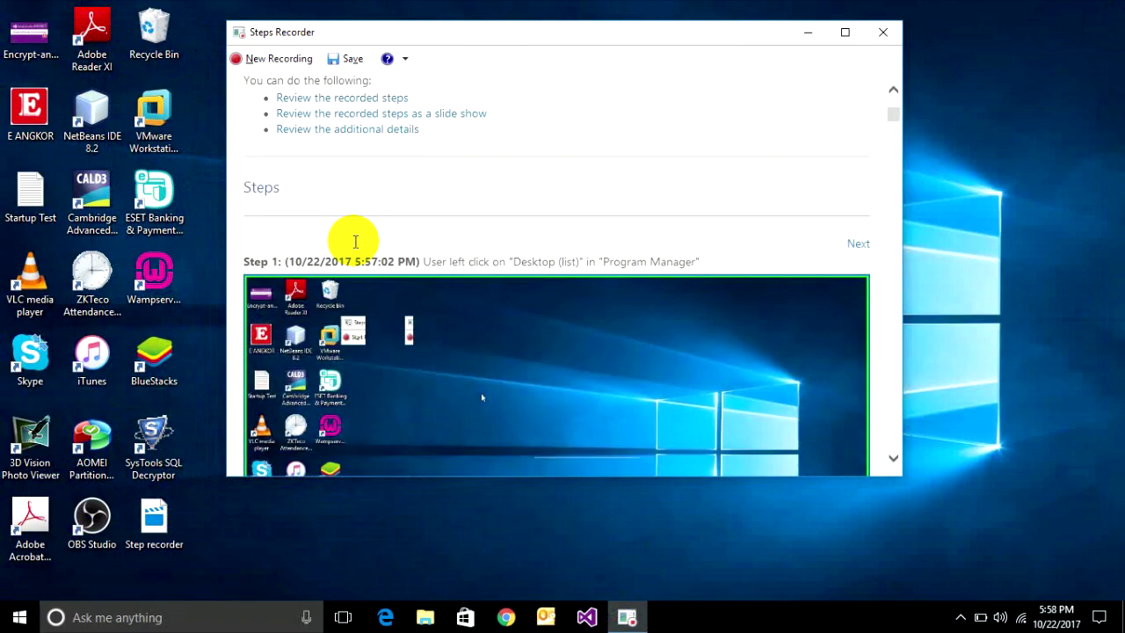
pyautogui.scroll(1, 353, 236)
pyautogui.scroll(-2, 353, 235)
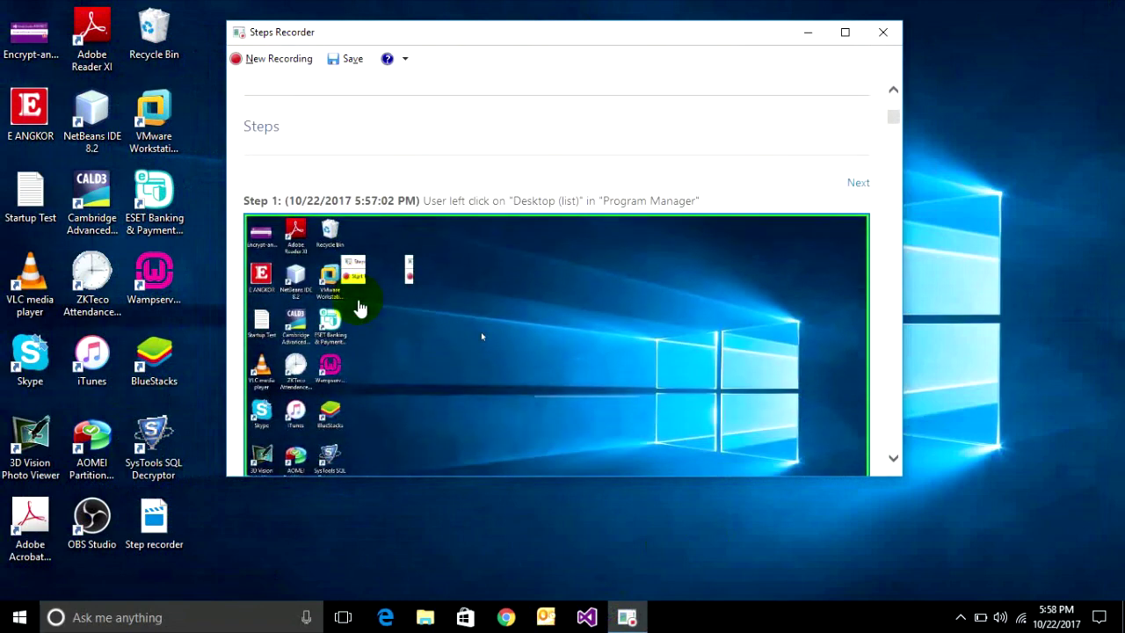
pyautogui.scroll(-7, 361, 307)
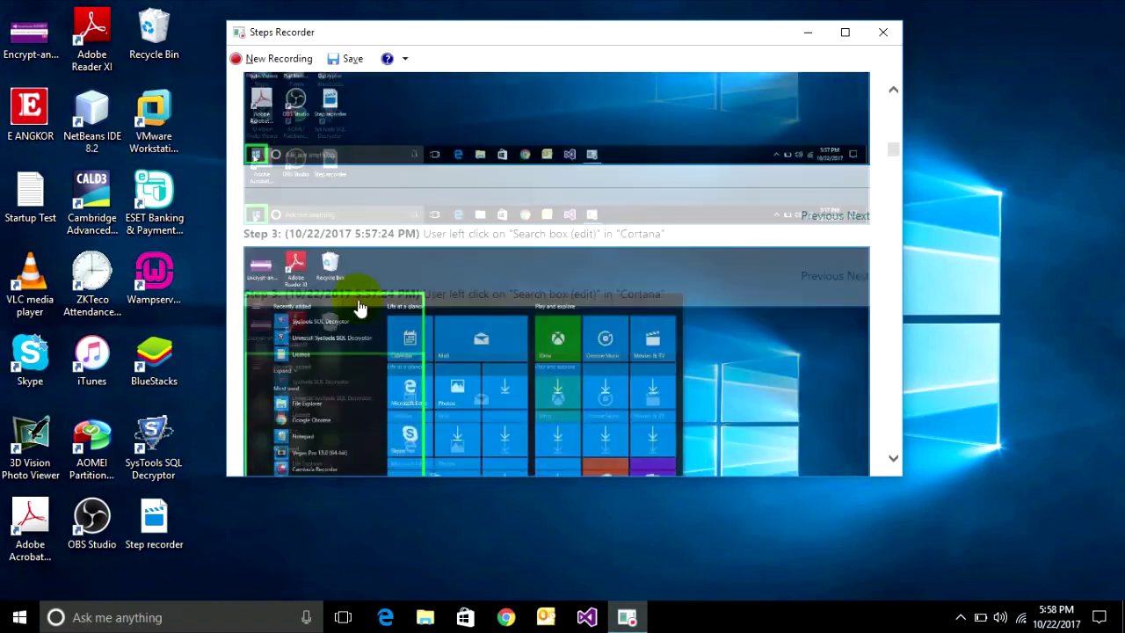
pyautogui.scroll(-6, 360, 308)
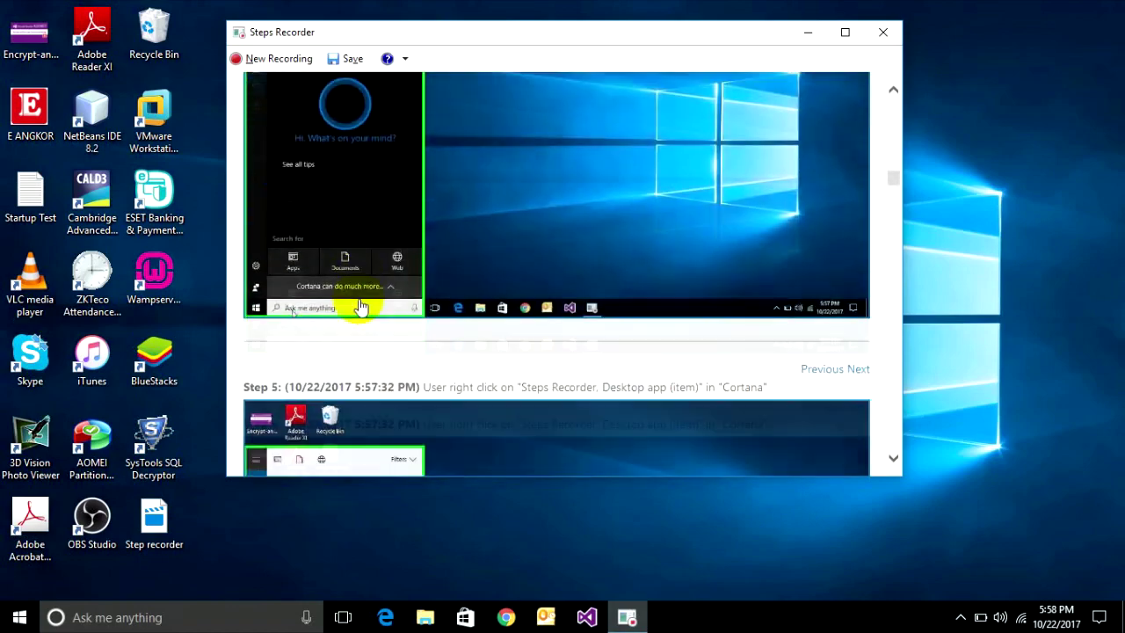
pyautogui.scroll(-6, 360, 307)
pyautogui.click(892, 222)
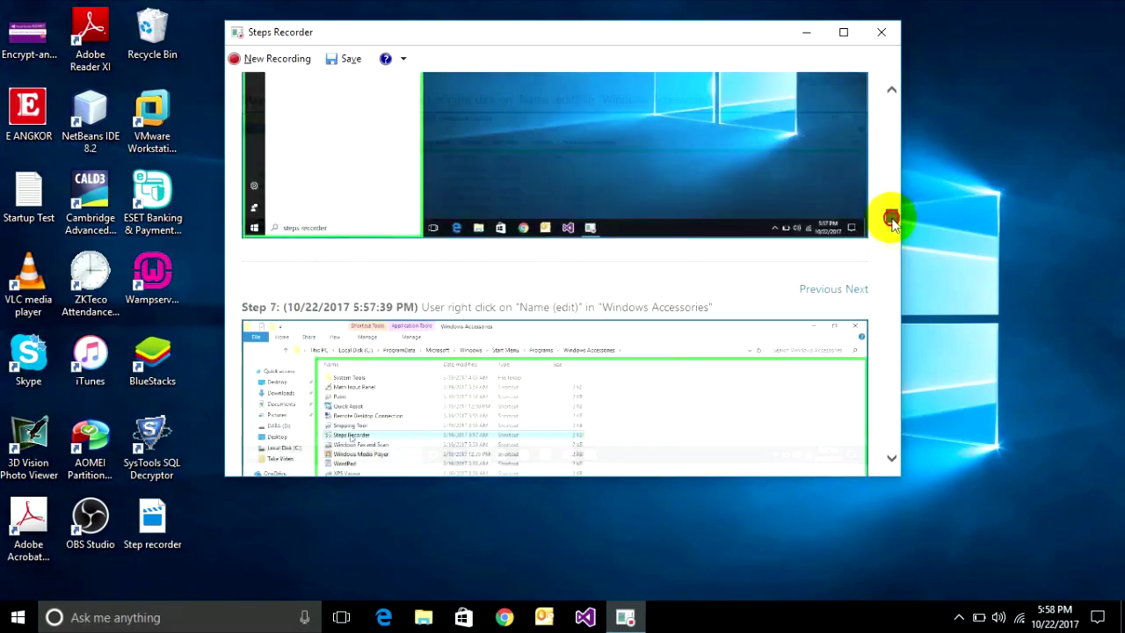
pyautogui.moveTo(891, 223); pyautogui.dragTo(884, 96)
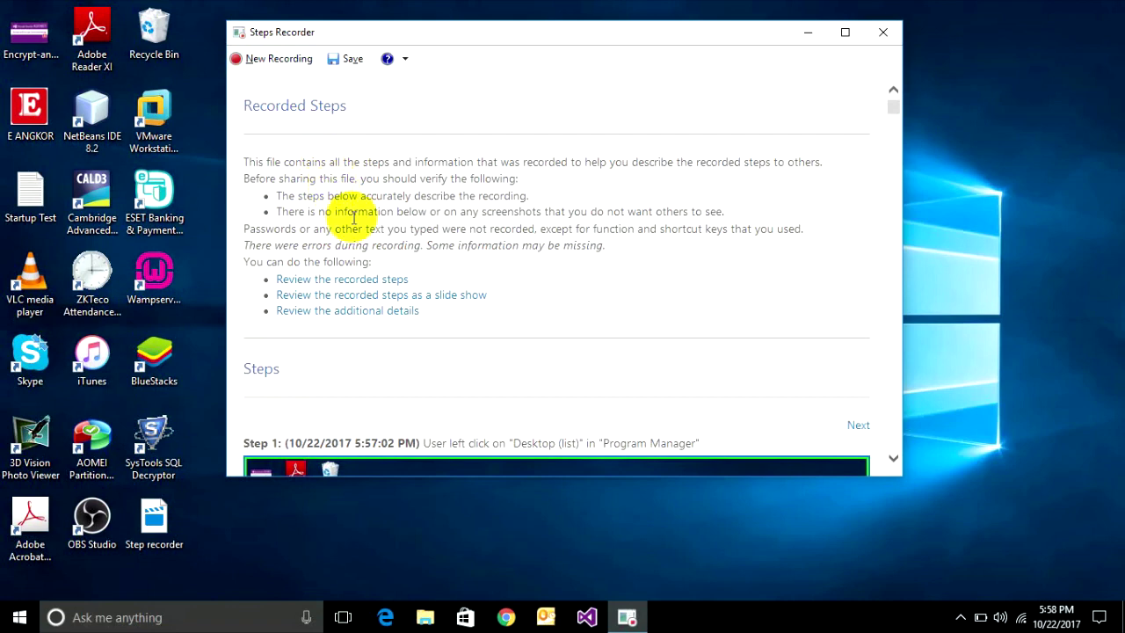
pyautogui.scroll(-3, 334, 180)
pyautogui.scroll(3, 369, 181)
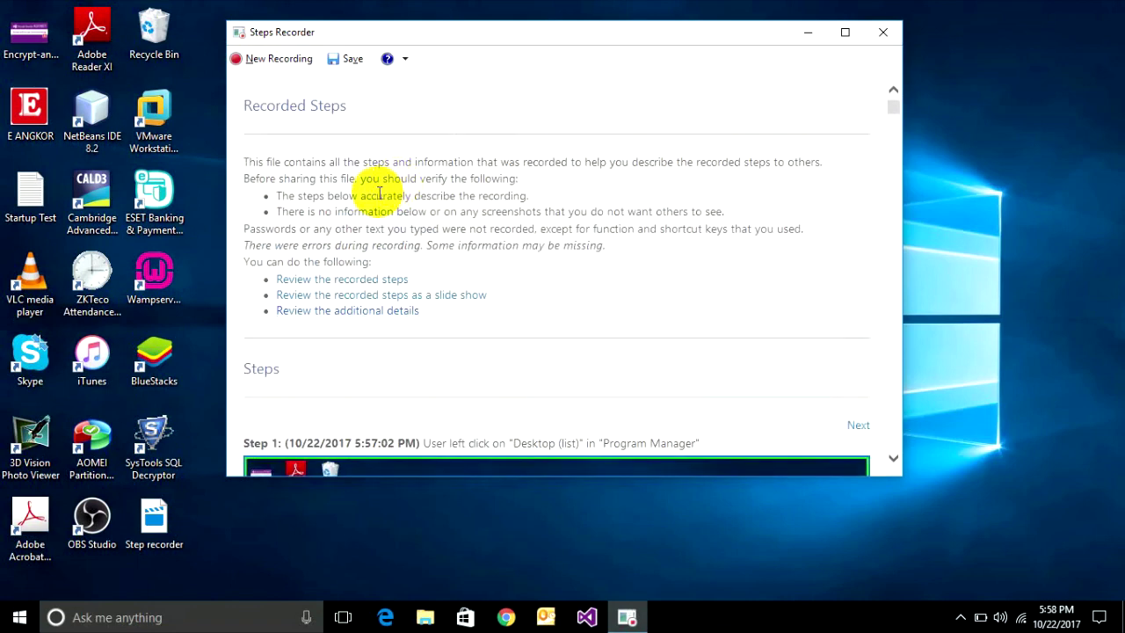
# - Save the recording to the Desktop as a ZIP file named "steps"
pyautogui.click(352, 59)
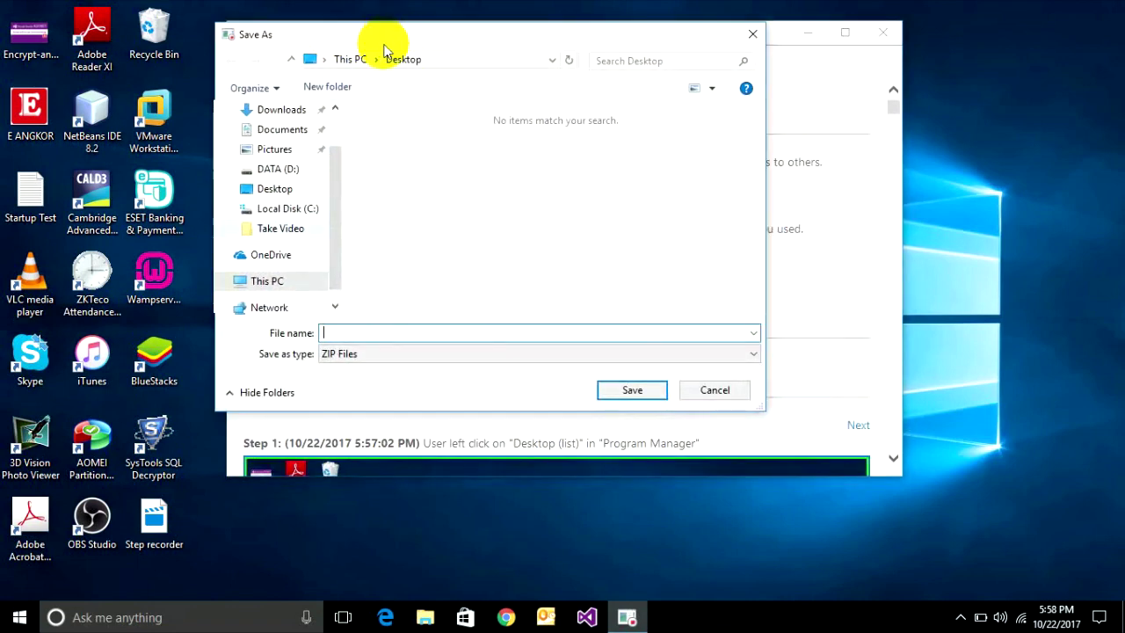
pyautogui.scroll(1, 325, 123)
pyautogui.click(289, 147)
pyautogui.click(360, 353)
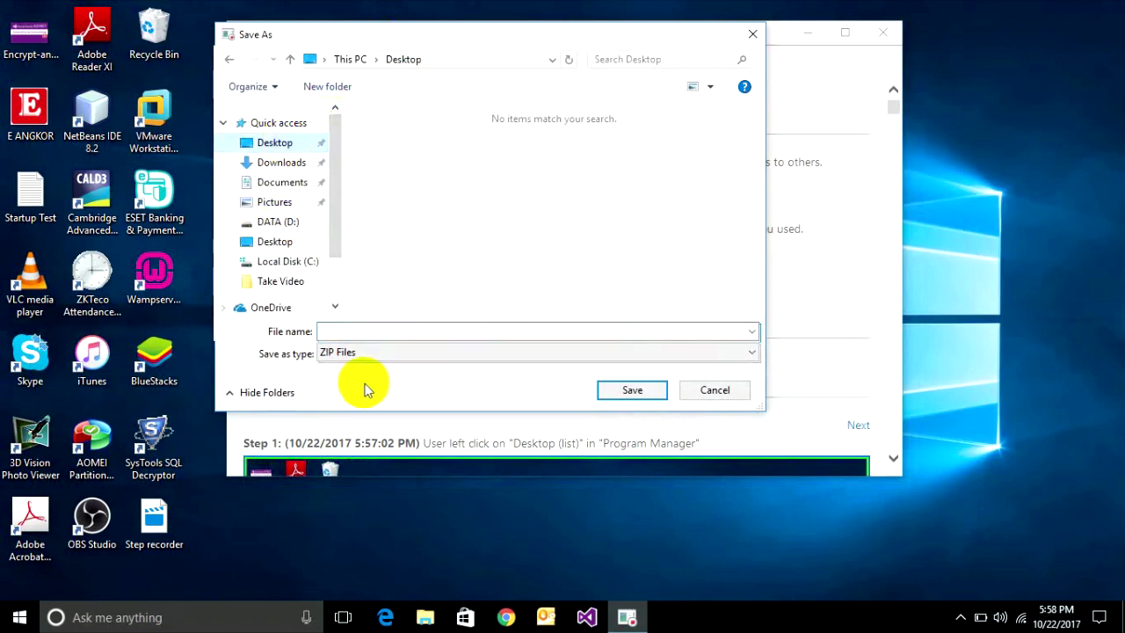
pyautogui.click(364, 378)
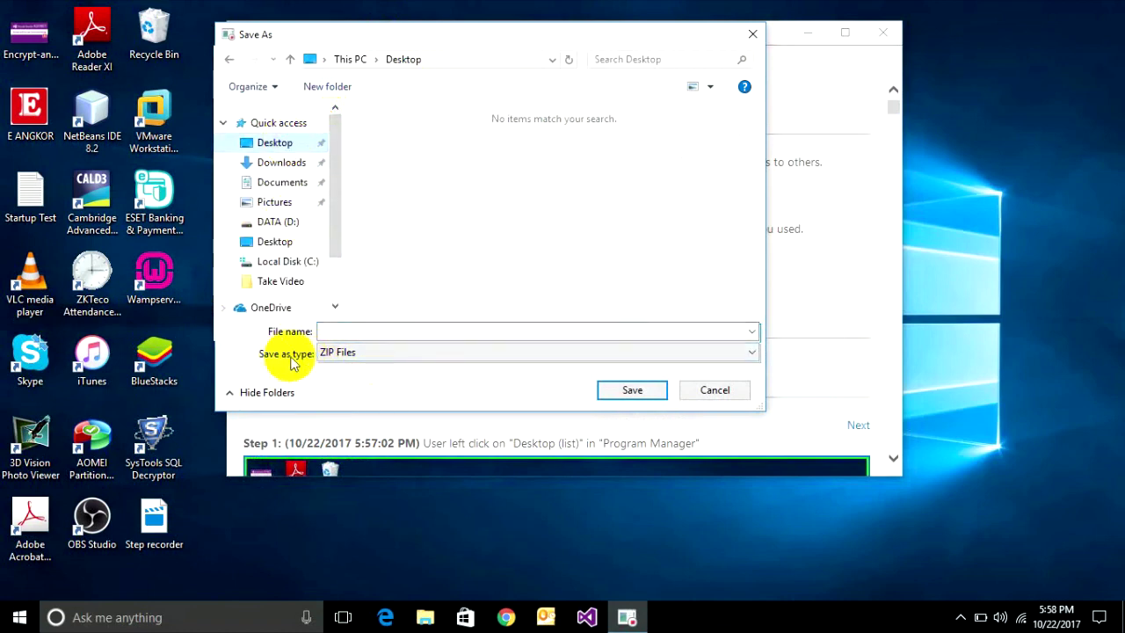
pyautogui.click(343, 352)
pyautogui.click(343, 352)
pyautogui.click(346, 330)
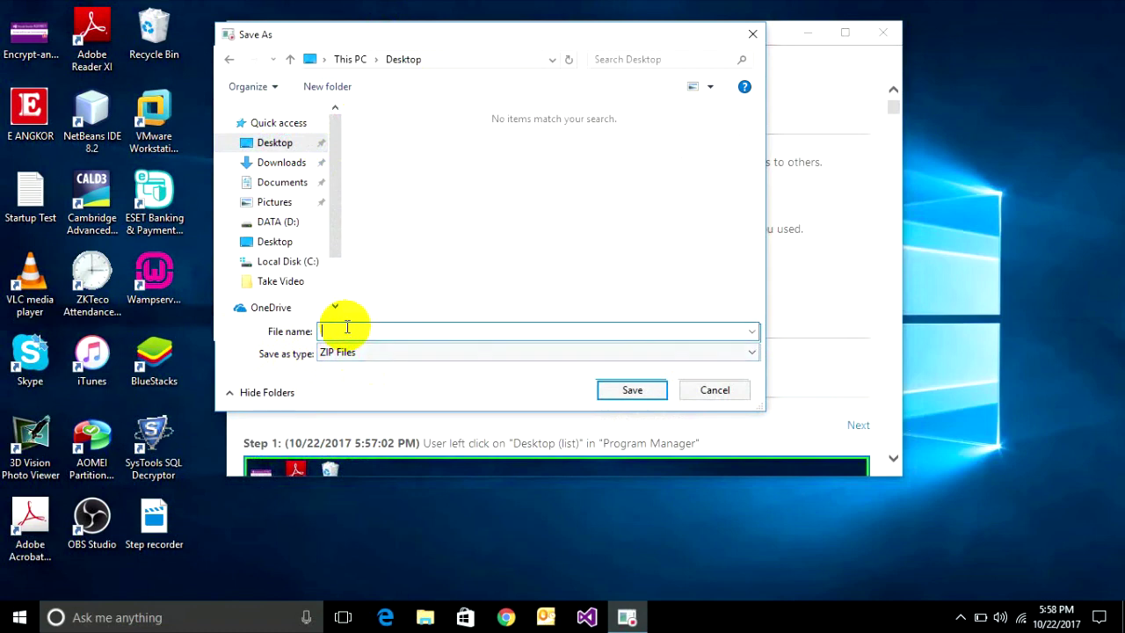
pyautogui.write('steps')
pyautogui.click(622, 395)
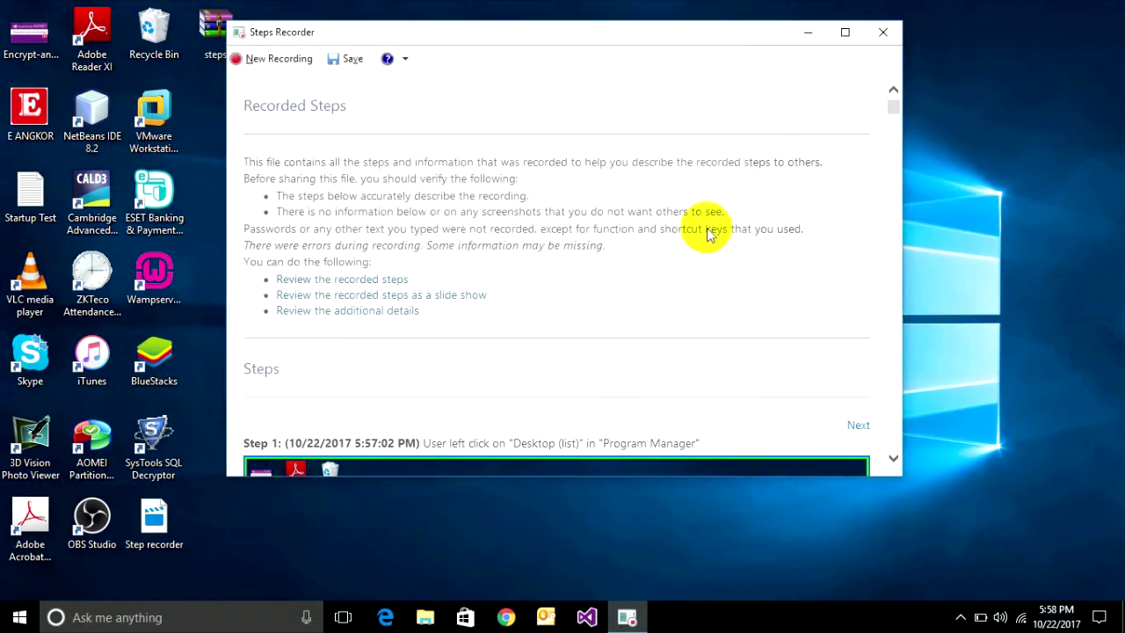
# - Close Steps Recorder and move the steps archive to the empty area of the desktop, near the Windows logo
pyautogui.click(879, 33)
pyautogui.click(539, 308)
pyautogui.moveTo(215, 31); pyautogui.dragTo(781, 303)
# - Check the steps archive's file type in its properties, and close them
pyautogui.rightClick(781, 279)
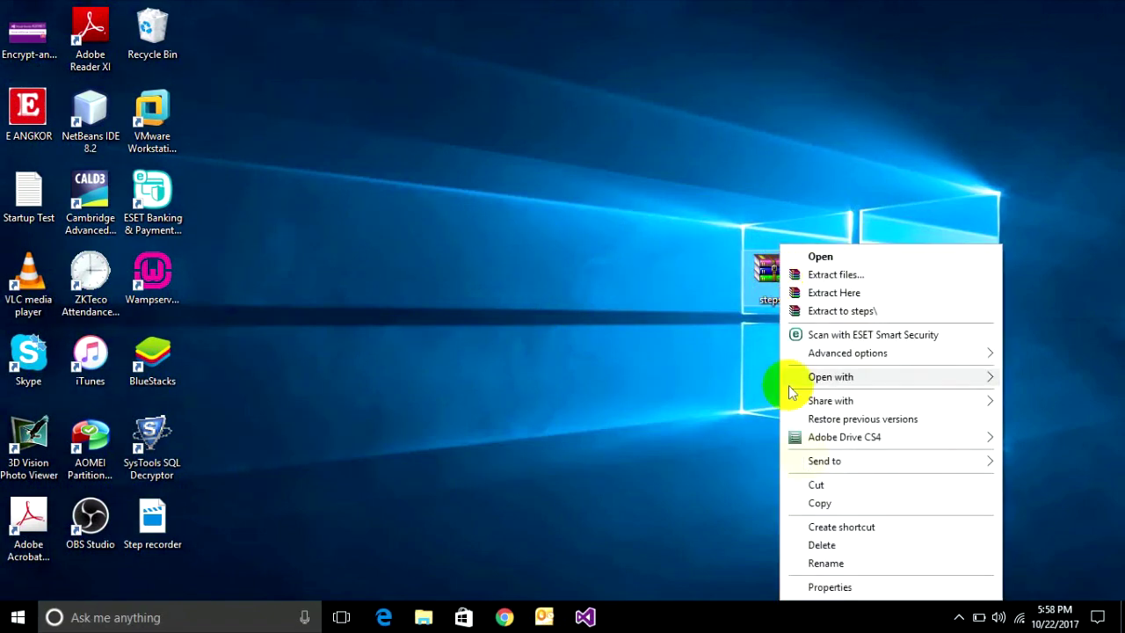
pyautogui.click(823, 583)
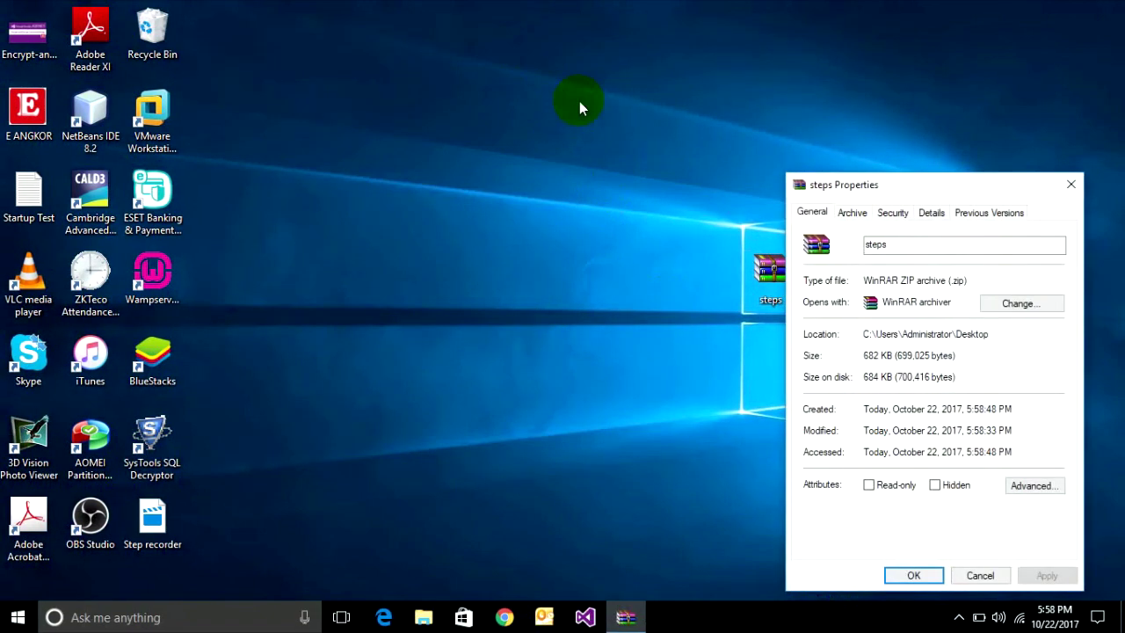
pyautogui.moveTo(931, 181); pyautogui.dragTo(492, 51)
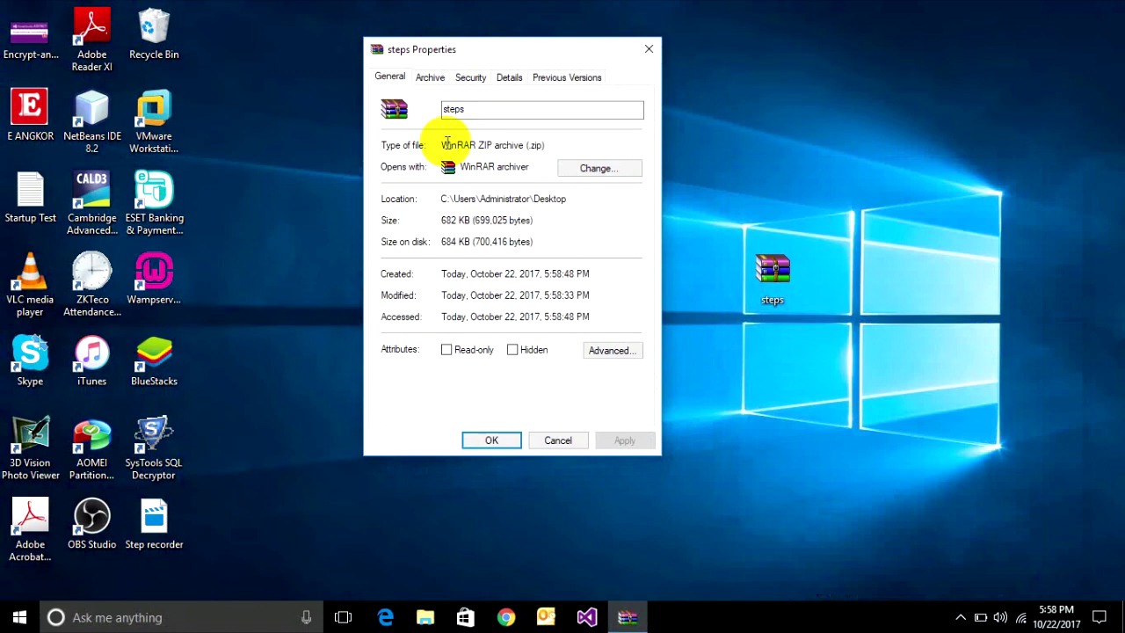
pyautogui.moveTo(444, 143)
pyautogui.mouseDown()
pyautogui.moveTo(557, 143)
pyautogui.moveTo(444, 145)
pyautogui.mouseUp()
pyautogui.click(557, 144)
pyautogui.doubleClick(545, 145)
pyautogui.click(735, 45)
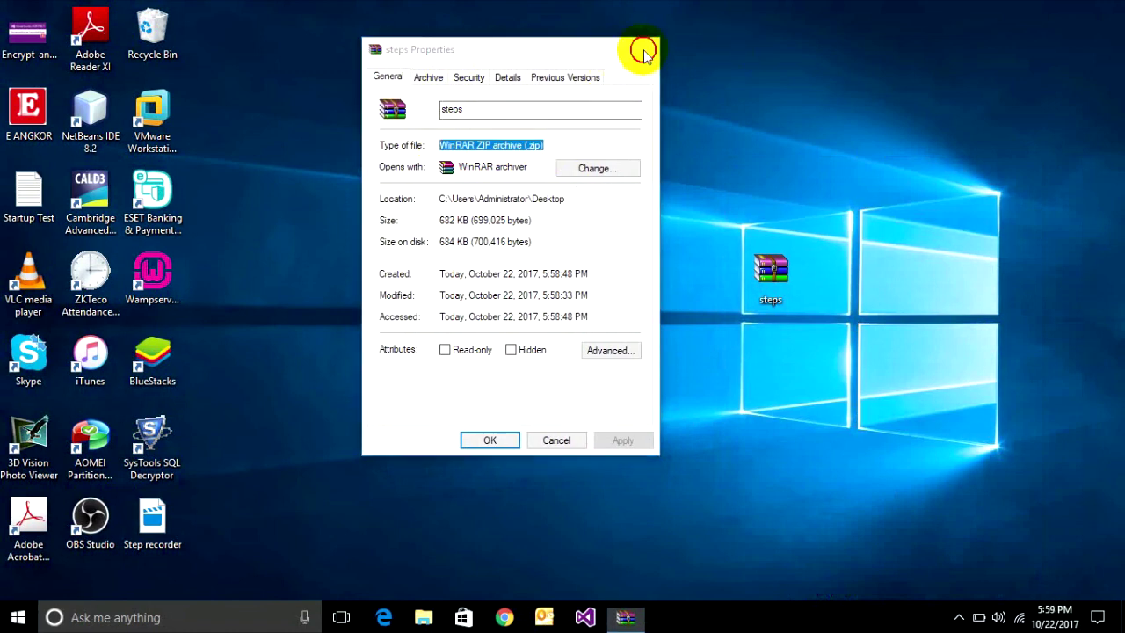
pyautogui.click(649, 49)
# - Open the steps archive, select Recording_20171022_1758.mht and widen the Name column of the file list
pyautogui.click(779, 268)
pyautogui.doubleClick(778, 268)
pyautogui.click(673, 216)
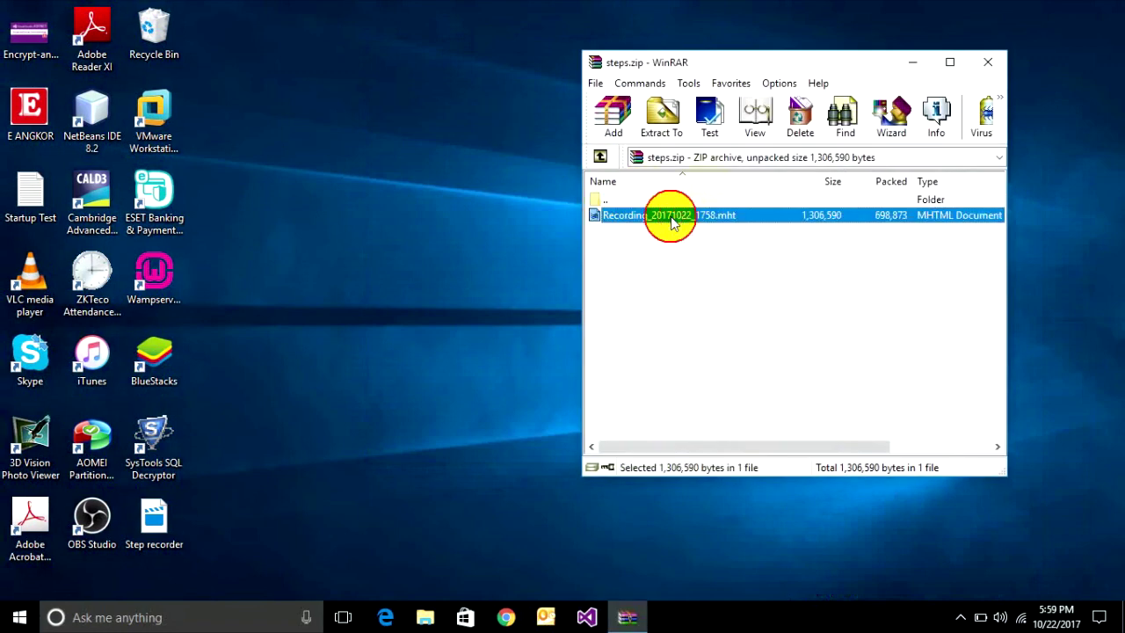
pyautogui.moveTo(781, 179); pyautogui.dragTo(850, 179)
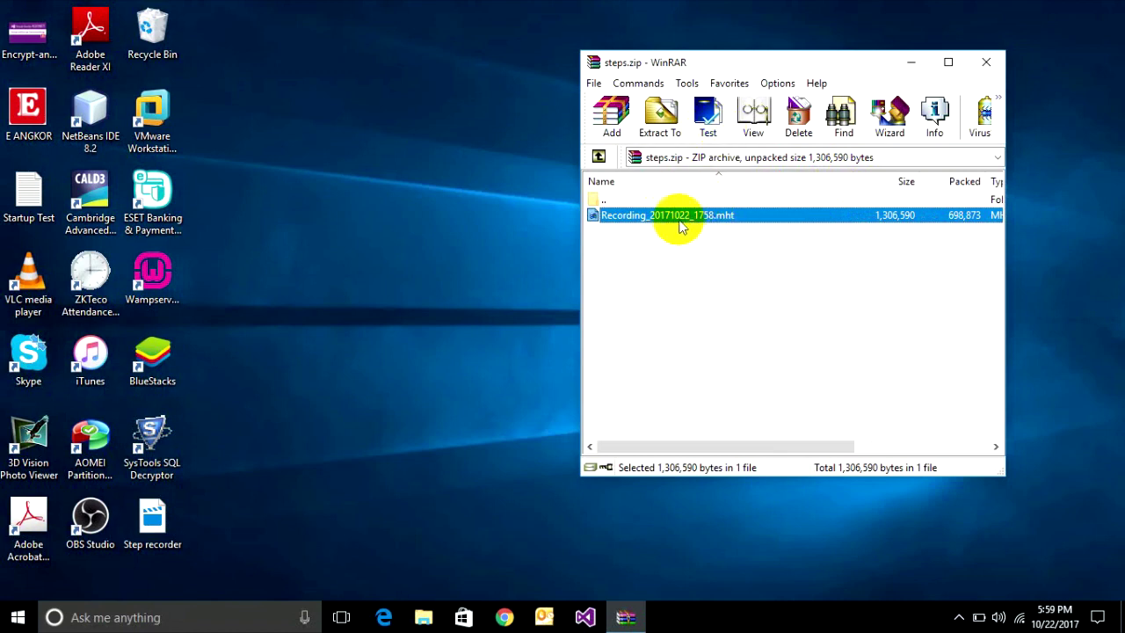
# - Extract the selected recording to the Desktop, close the archive and move the extracted file to the empty area of the desktop
pyautogui.click(655, 114)
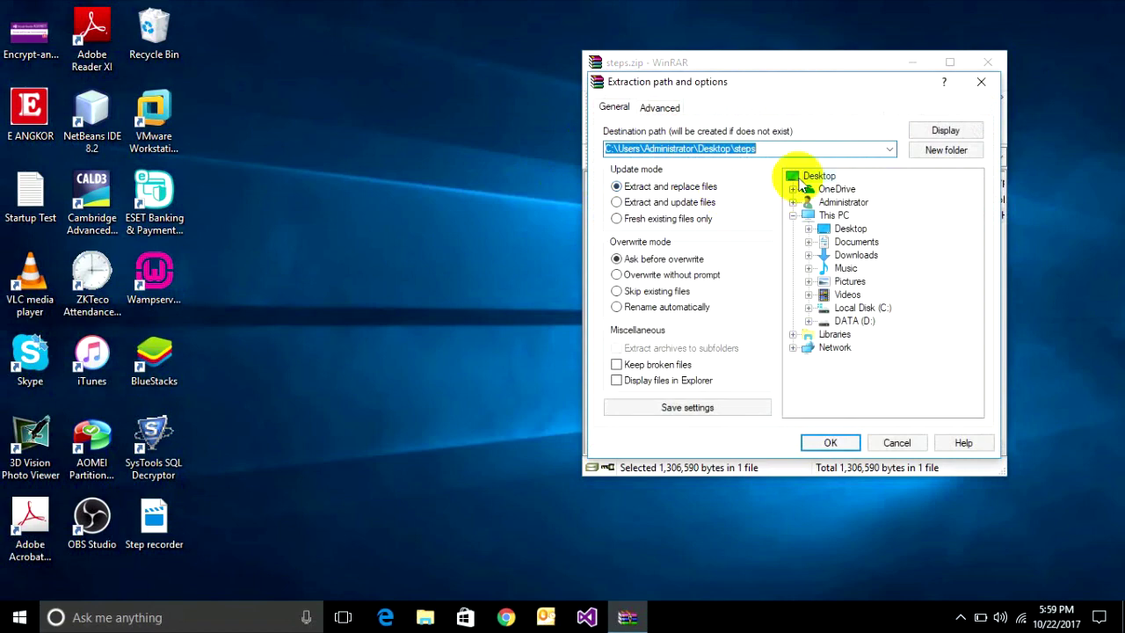
pyautogui.click(801, 179)
pyautogui.click(834, 442)
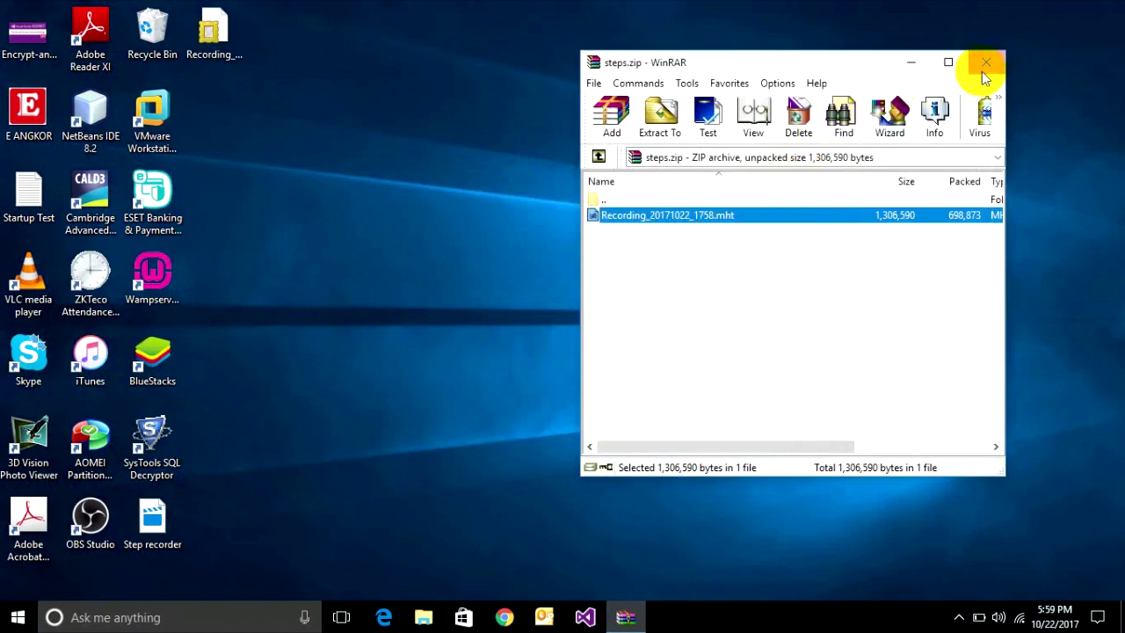
pyautogui.click(985, 63)
pyautogui.moveTo(238, 25); pyautogui.dragTo(395, 186)
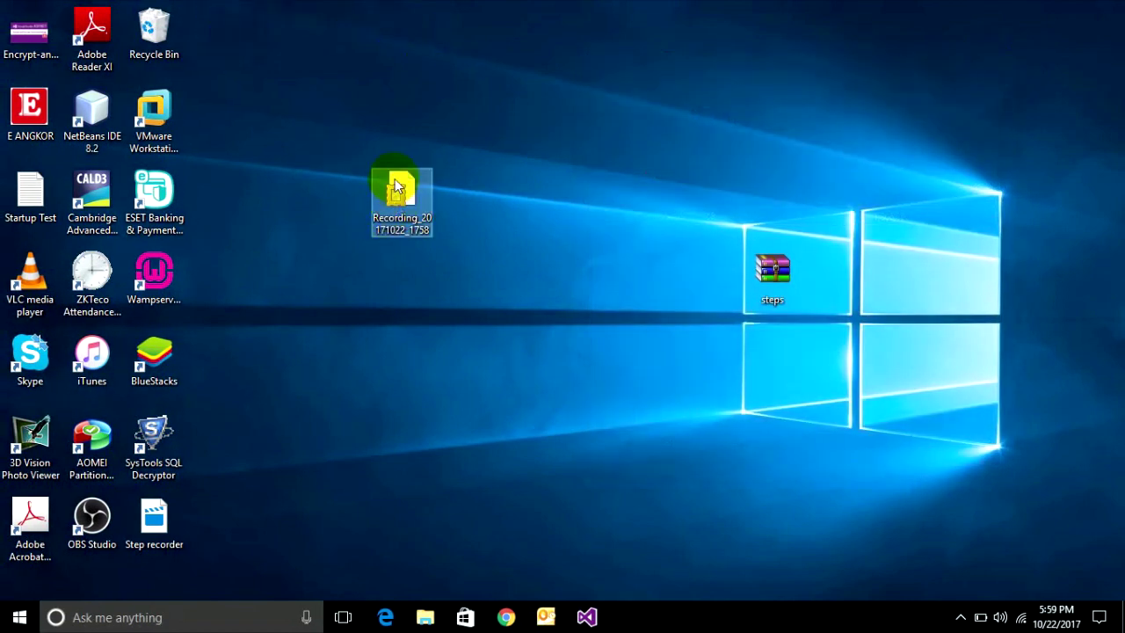
# - Open the extracted recording in Internet Explorer, close the extra go.microsoft.com page, look through the recorded steps and close the browser
pyautogui.click(400, 198)
pyautogui.doubleClick(400, 198)
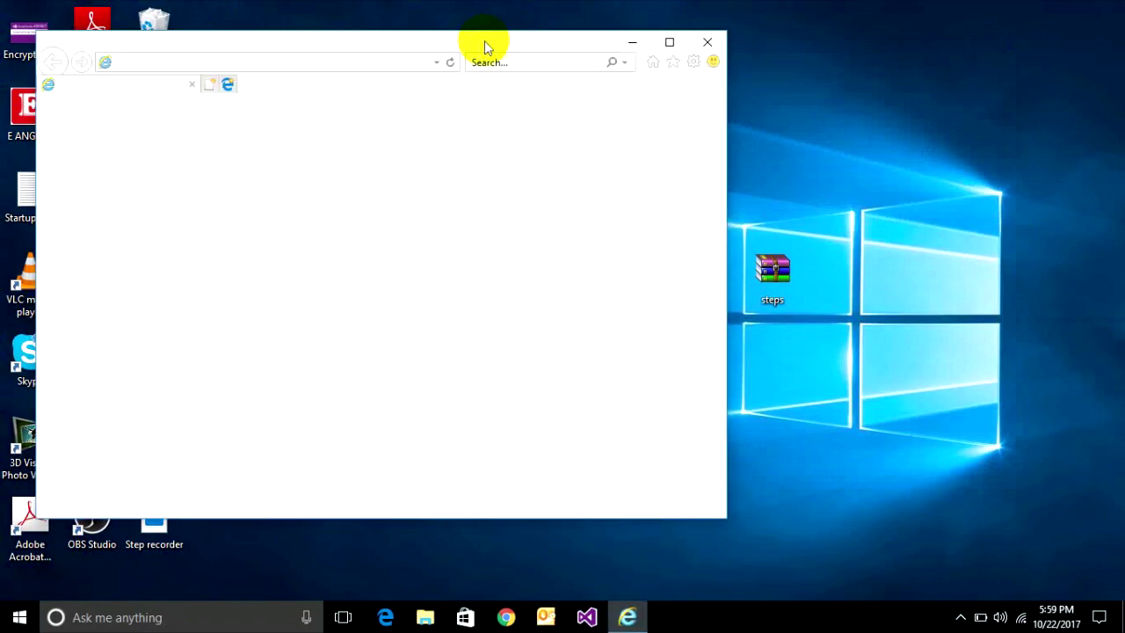
pyautogui.click(575, 393)
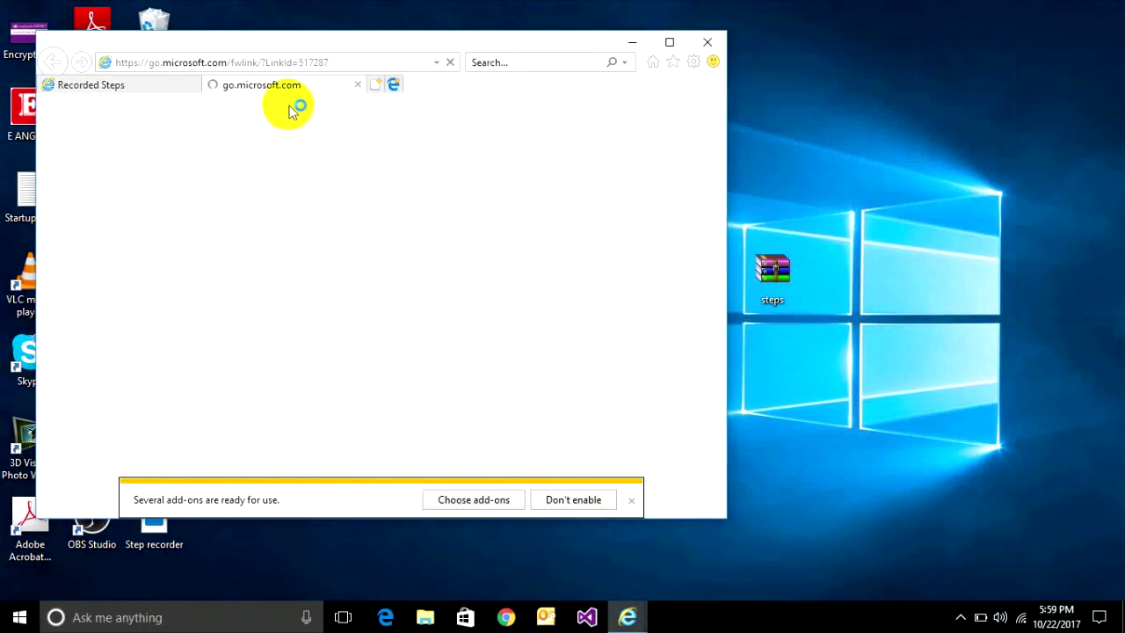
pyautogui.click(356, 84)
pyautogui.scroll(-3, 595, 237)
pyautogui.scroll(-20, 595, 242)
pyautogui.moveTo(717, 231); pyautogui.dragTo(710, 63)
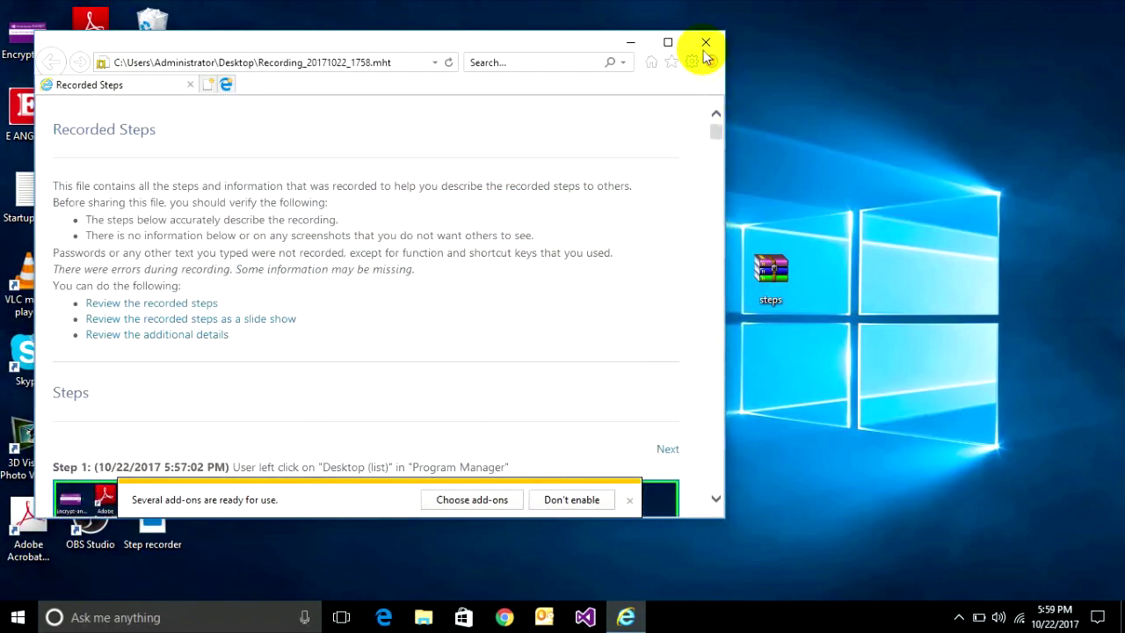
pyautogui.click(706, 43)
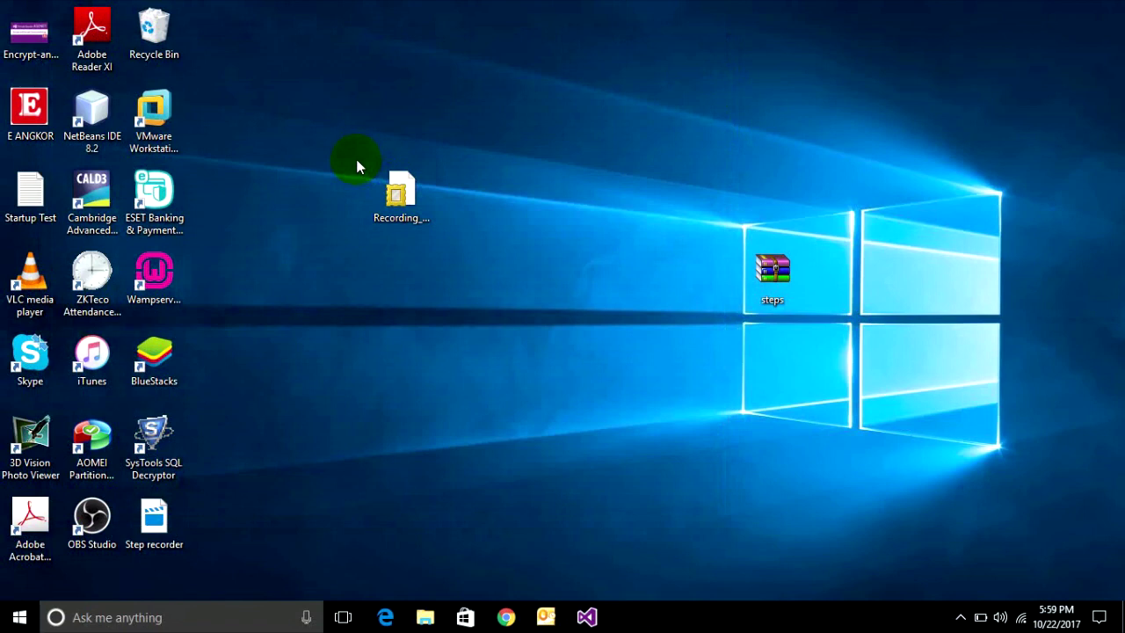
# - Look through the other apps available for opening the extracted recording, and open it with Microsoft Word
pyautogui.click(400, 193)
pyautogui.rightClick(404, 192)
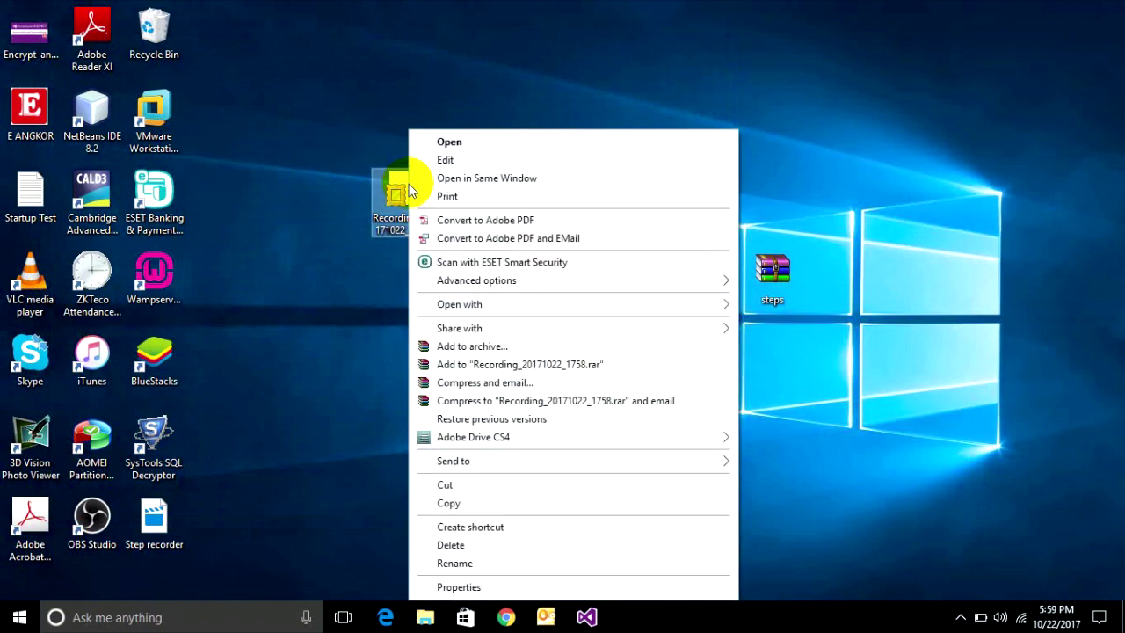
pyautogui.moveTo(673, 304)
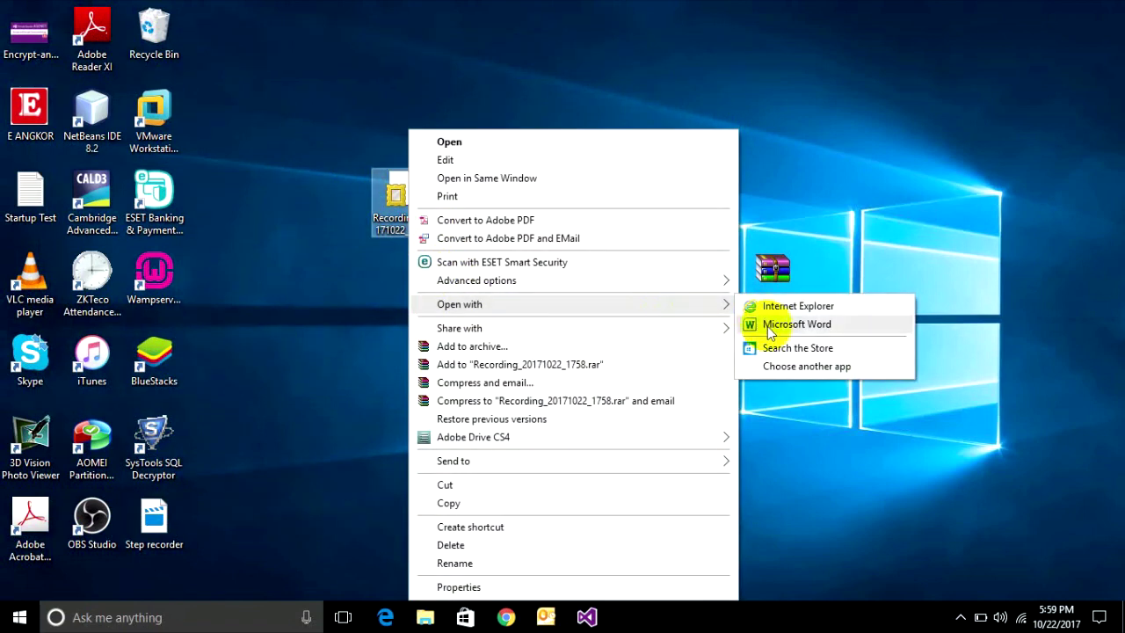
pyautogui.click(765, 363)
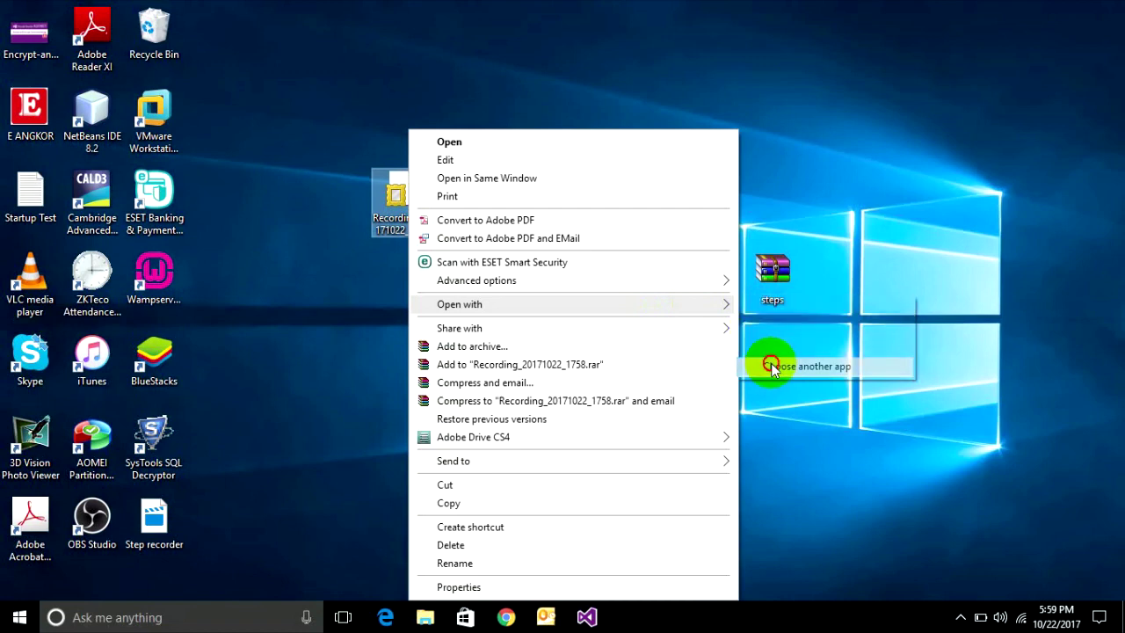
pyautogui.click(524, 299)
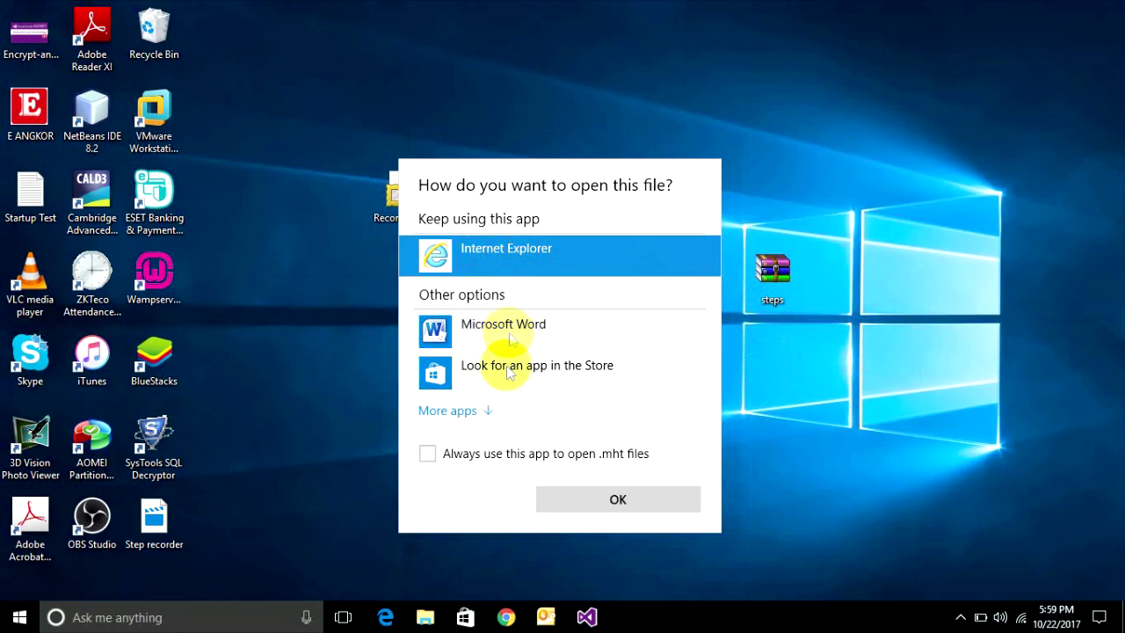
pyautogui.click(448, 410)
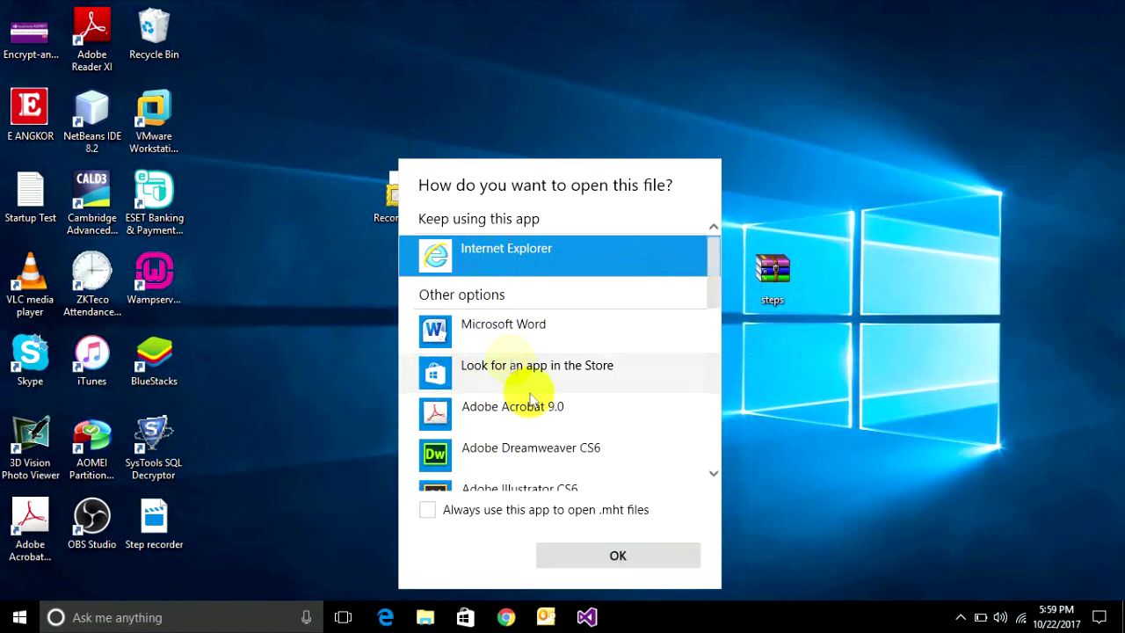
pyautogui.scroll(-5, 527, 414)
pyautogui.scroll(3, 538, 411)
pyautogui.scroll(5, 536, 395)
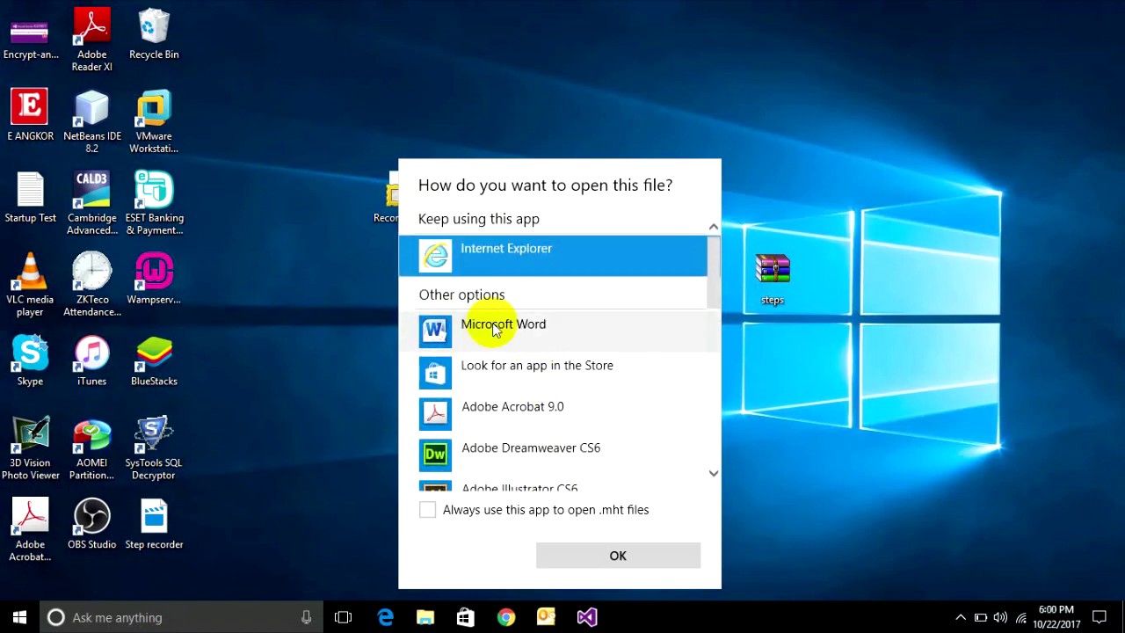
pyautogui.click(494, 328)
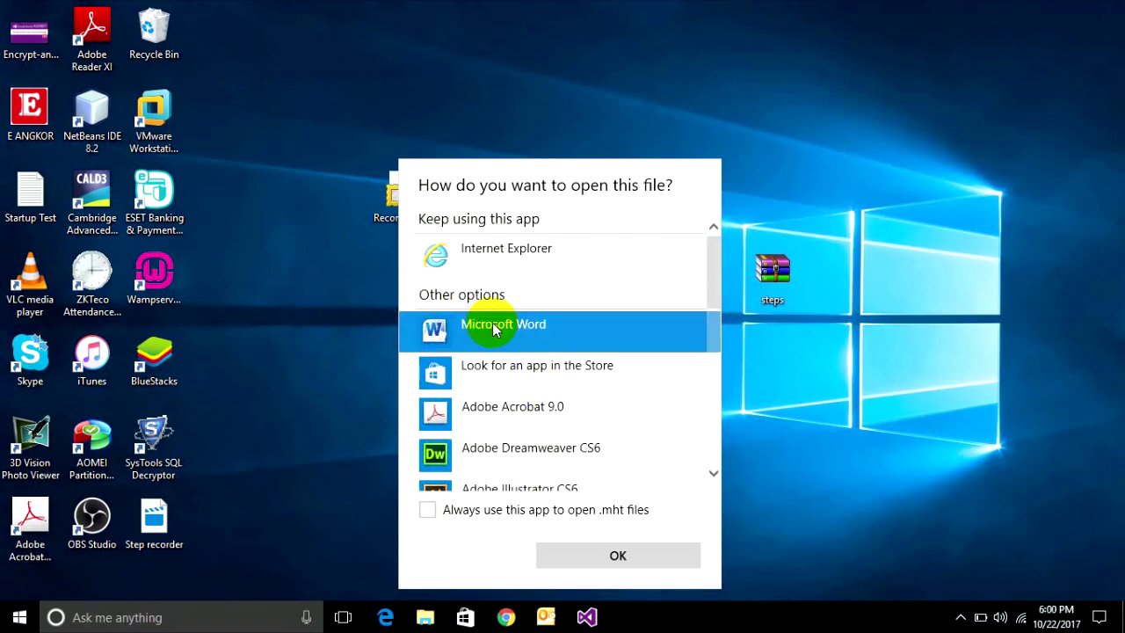
pyautogui.click(615, 557)
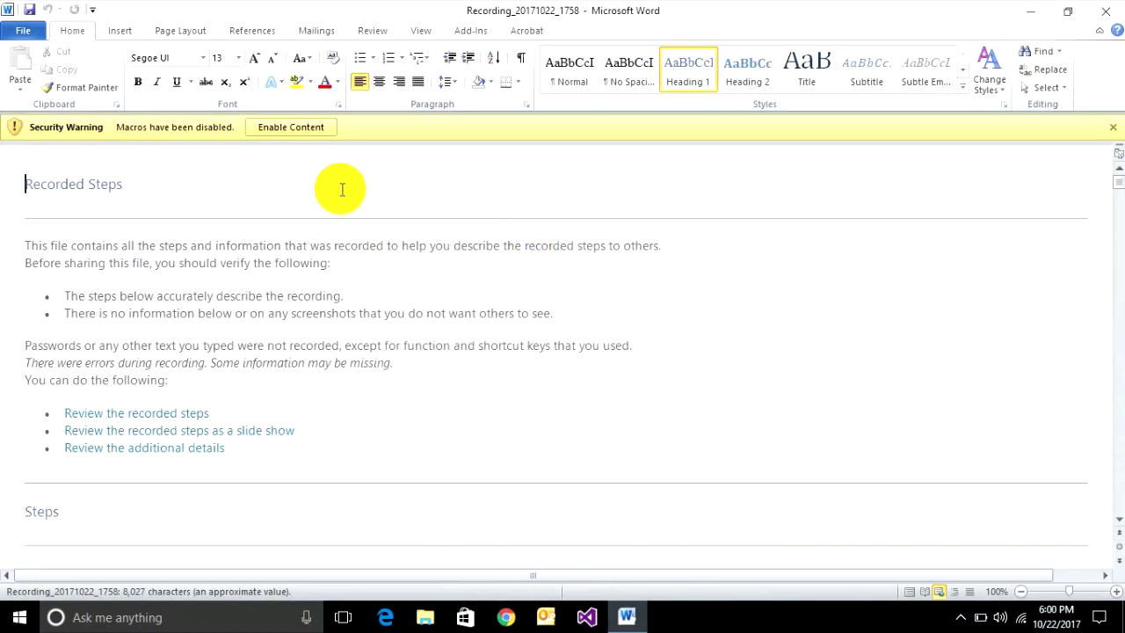
# - Enable the document's blocked content and look over the beginning of the report
pyautogui.click(299, 128)
pyautogui.scroll(-5, 329, 314)
pyautogui.scroll(3, 329, 314)
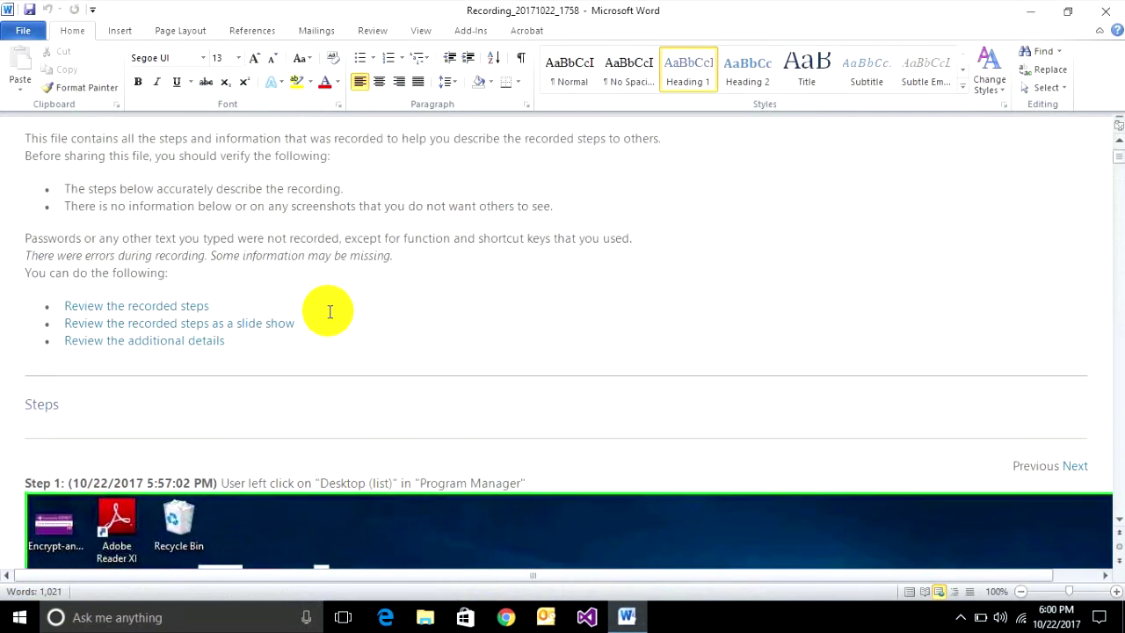
pyautogui.scroll(2, 329, 312)
# - Delete the introduction from the "Recorded Steps" heading through "Review the additional details", along with the horizontal line above "Steps"
pyautogui.click(20, 158)
pyautogui.moveTo(95, 184); pyautogui.dragTo(239, 431)
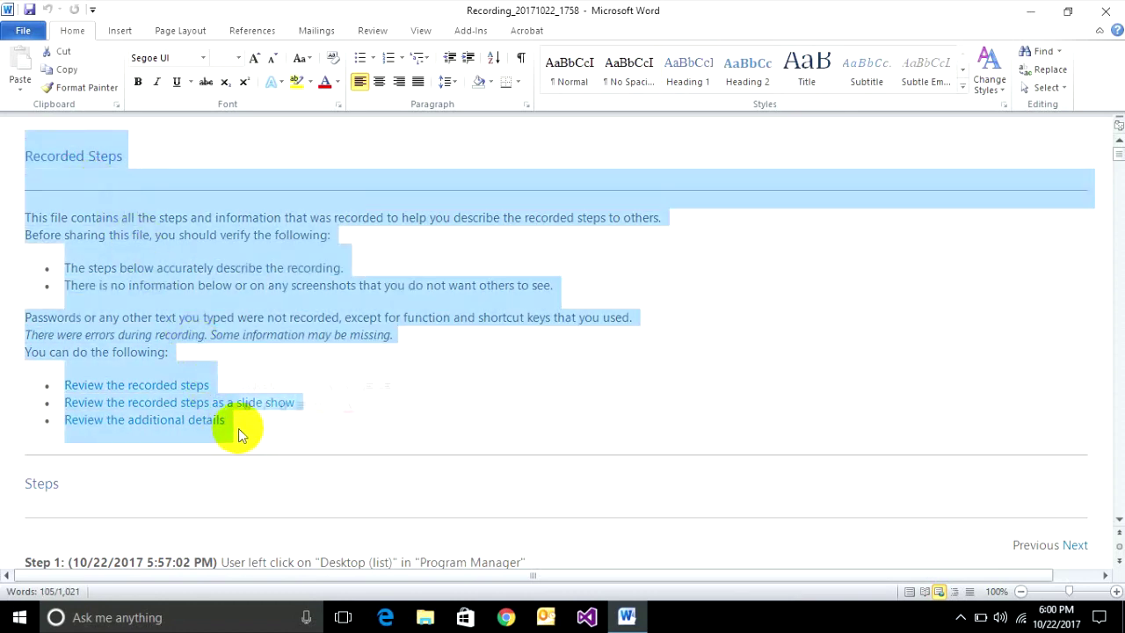
pyautogui.press('Delete')
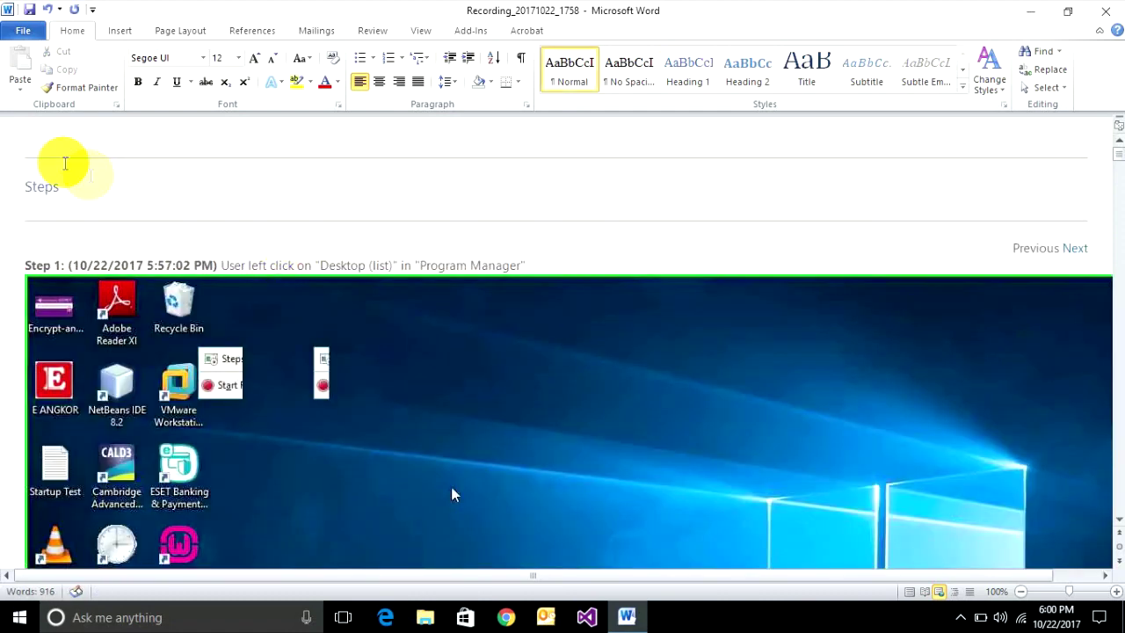
pyautogui.click(95, 156)
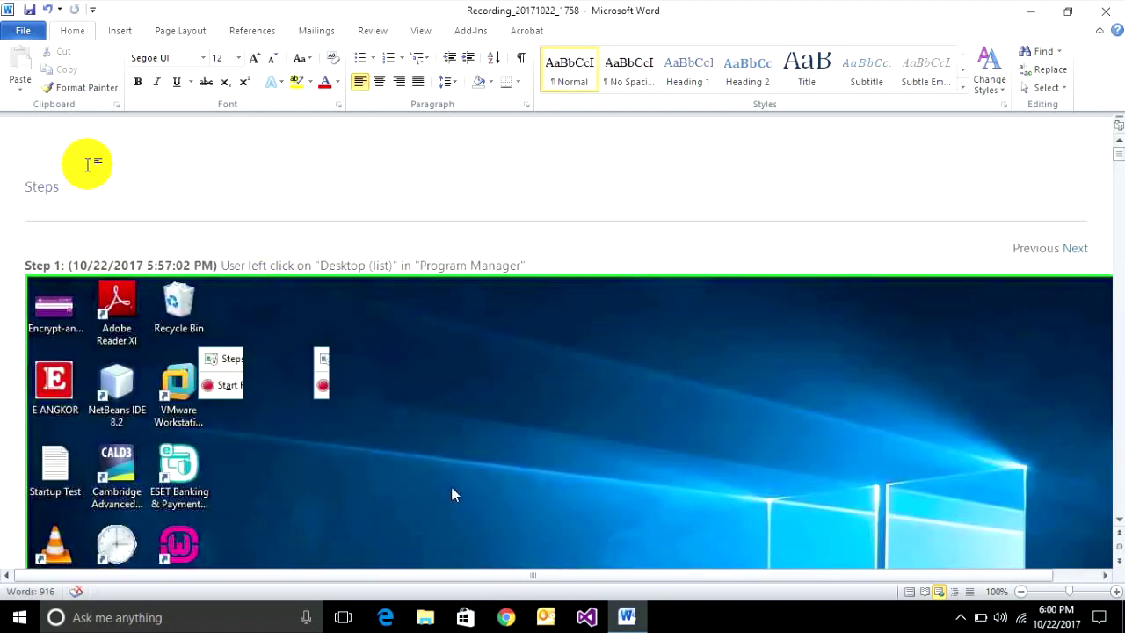
pyautogui.press('Delete')
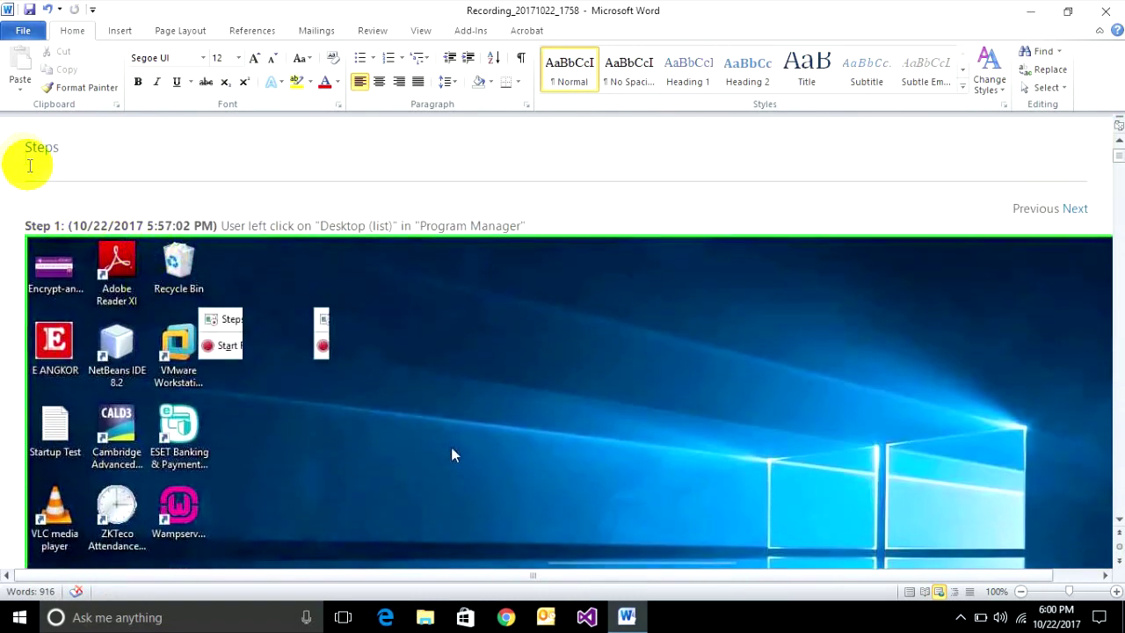
# - Remove the Step 1 screenshot picture from the report and select the Step 2 screenshot
pyautogui.doubleClick(25, 145)
pyautogui.click(425, 294)
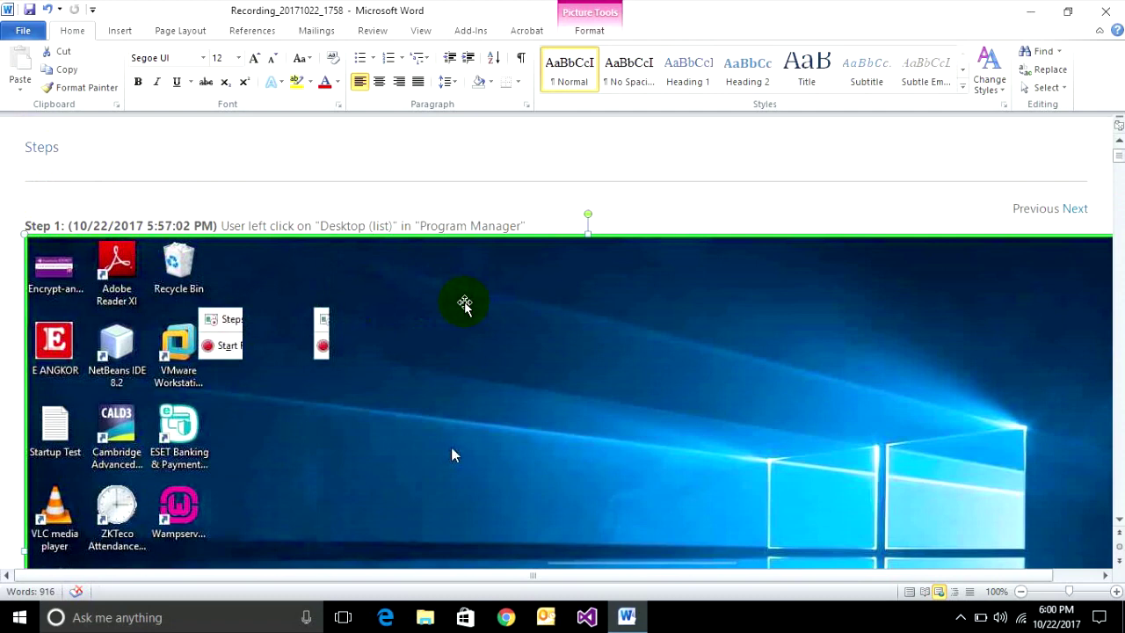
pyautogui.rightClick(579, 343)
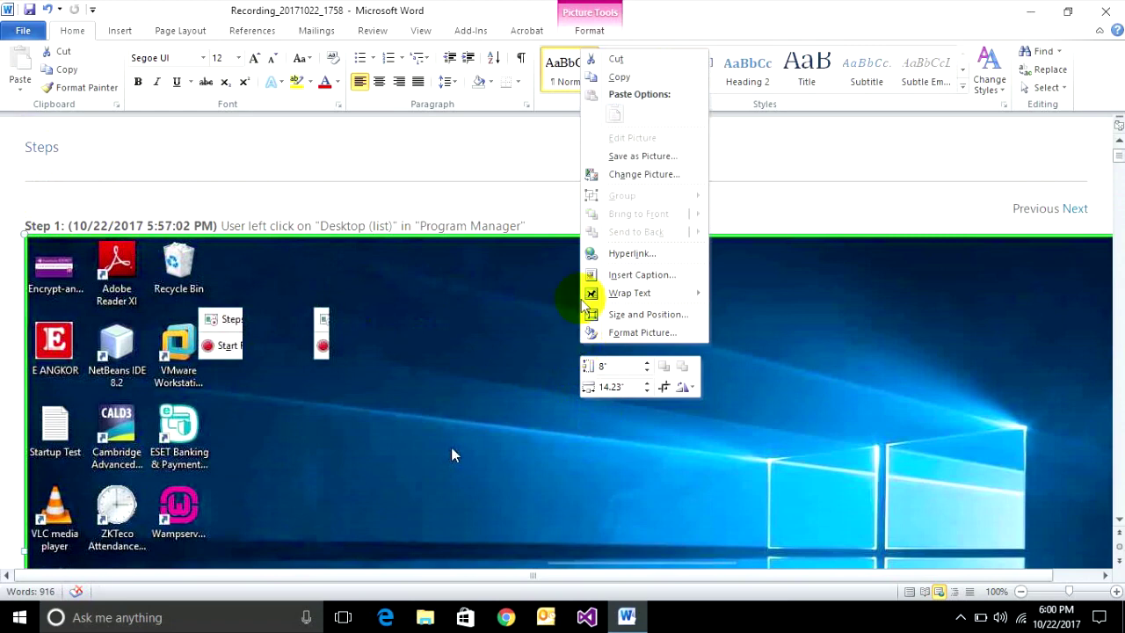
pyautogui.click(766, 371)
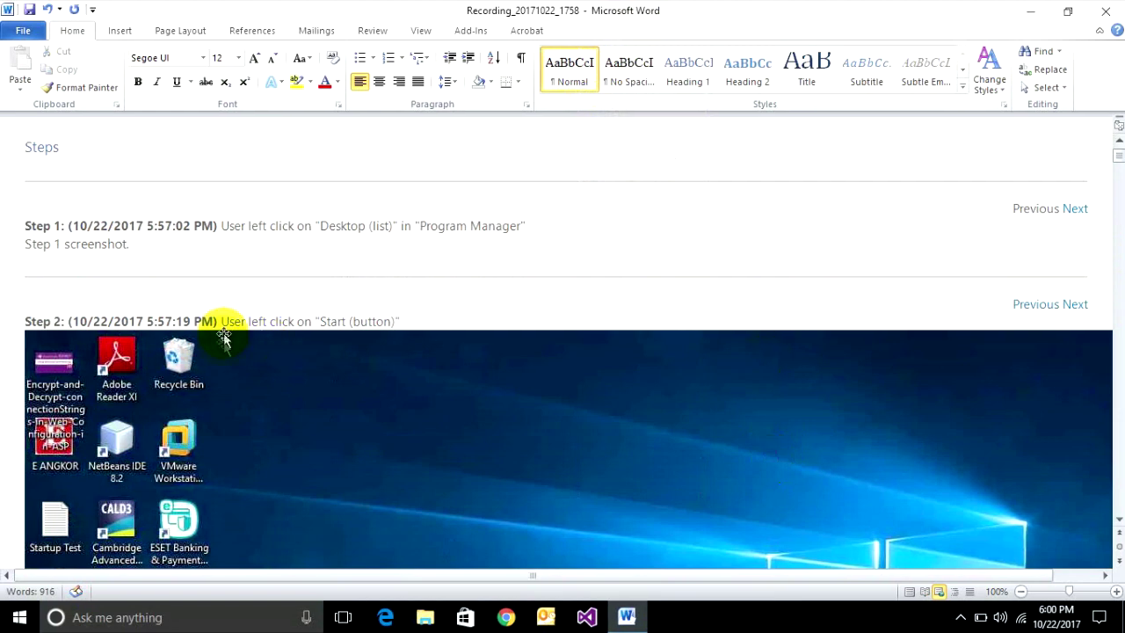
pyautogui.scroll(-1, 319, 360)
pyautogui.click(318, 360)
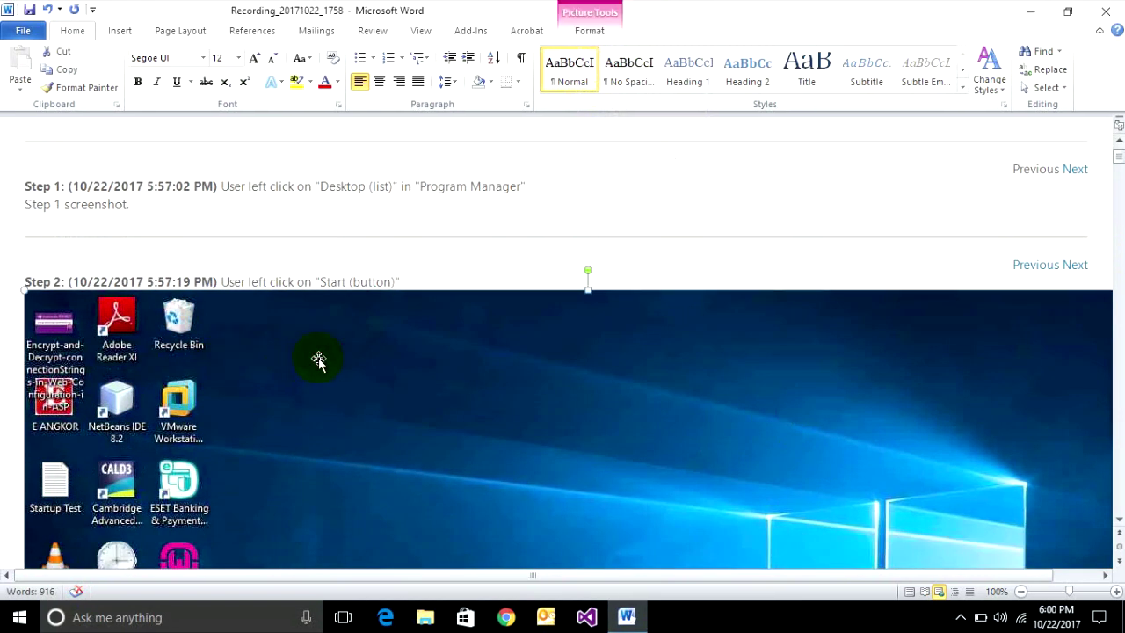
pyautogui.scroll(2, 318, 360)
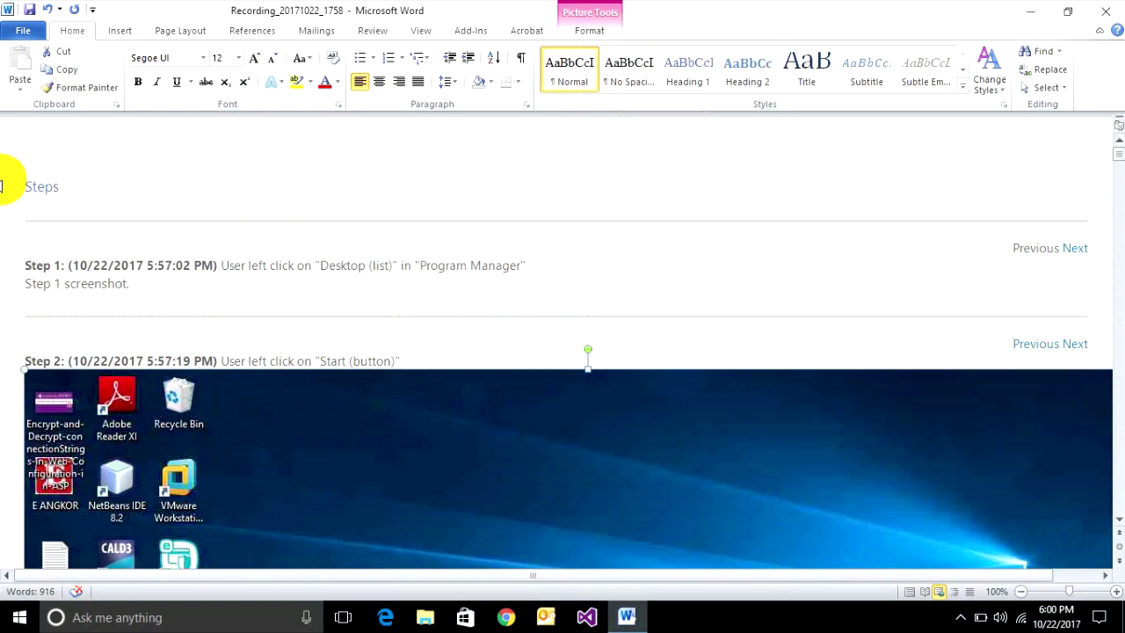
# - Save the report as a Word Document named 12345 in the USER-PC Desktop folder and close it
pyautogui.click(24, 33)
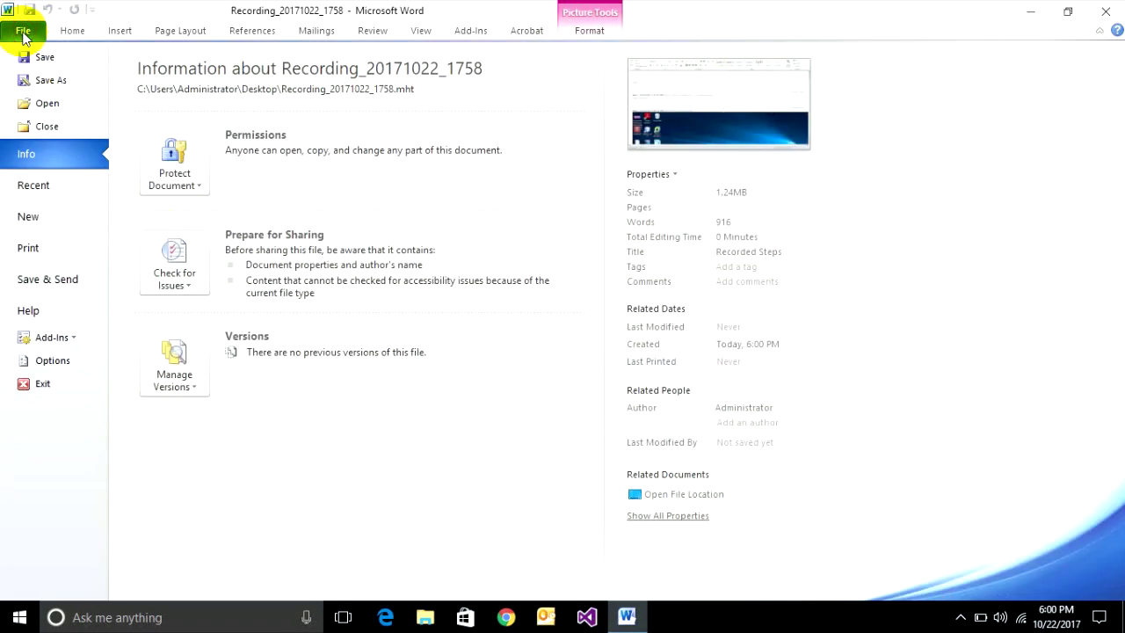
pyautogui.click(48, 83)
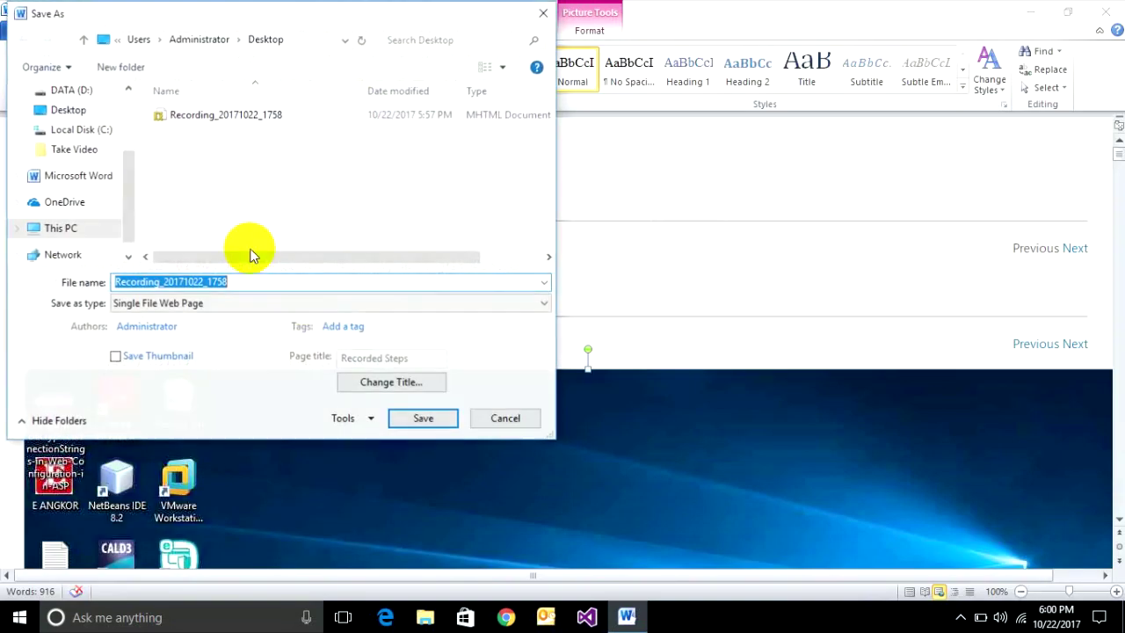
pyautogui.click(217, 303)
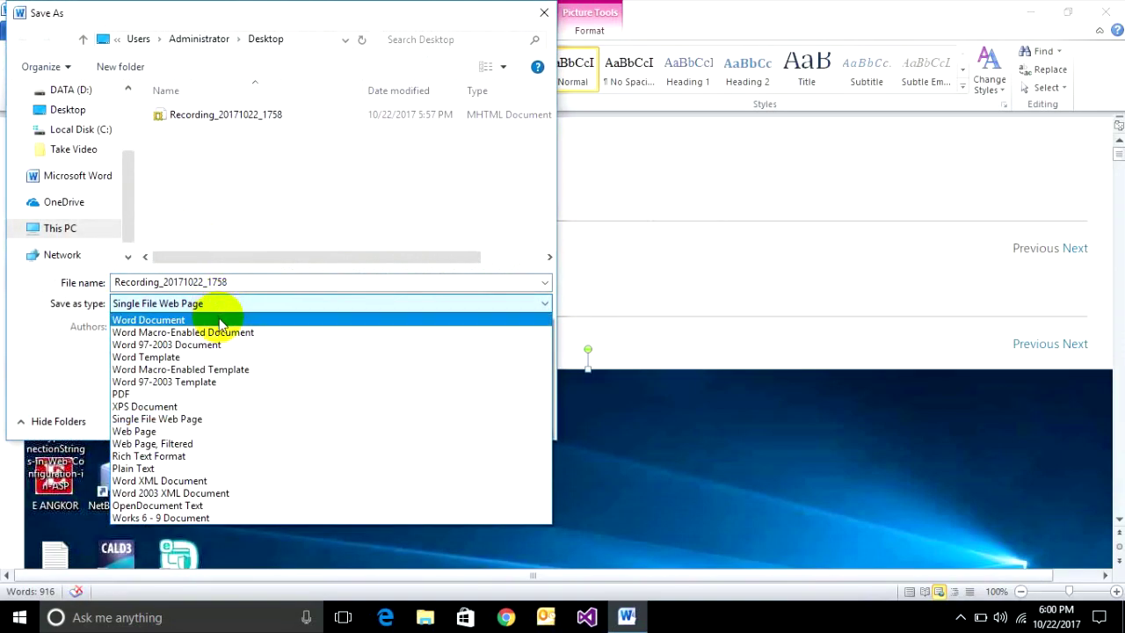
pyautogui.click(219, 322)
pyautogui.click(69, 109)
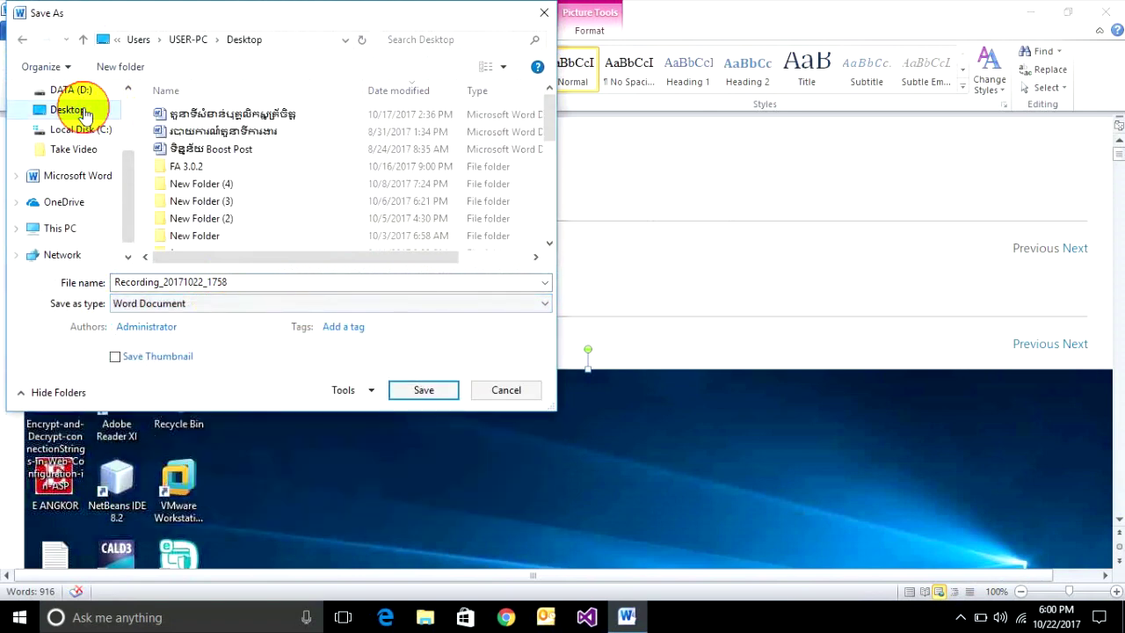
pyautogui.doubleClick(258, 281)
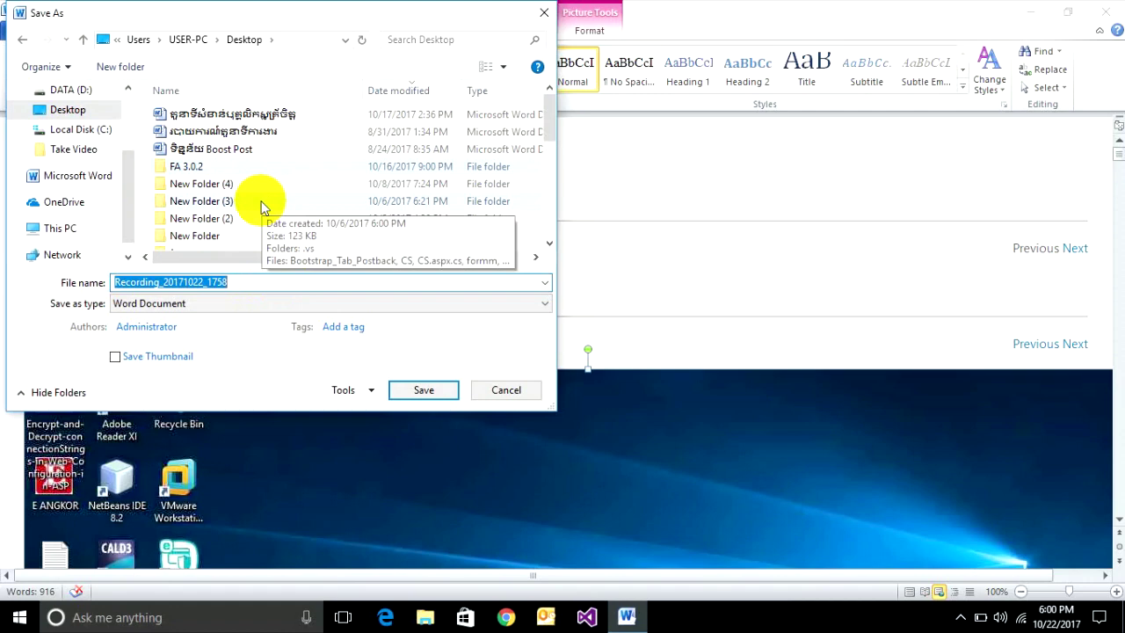
pyautogui.write('12345')
pyautogui.click(423, 390)
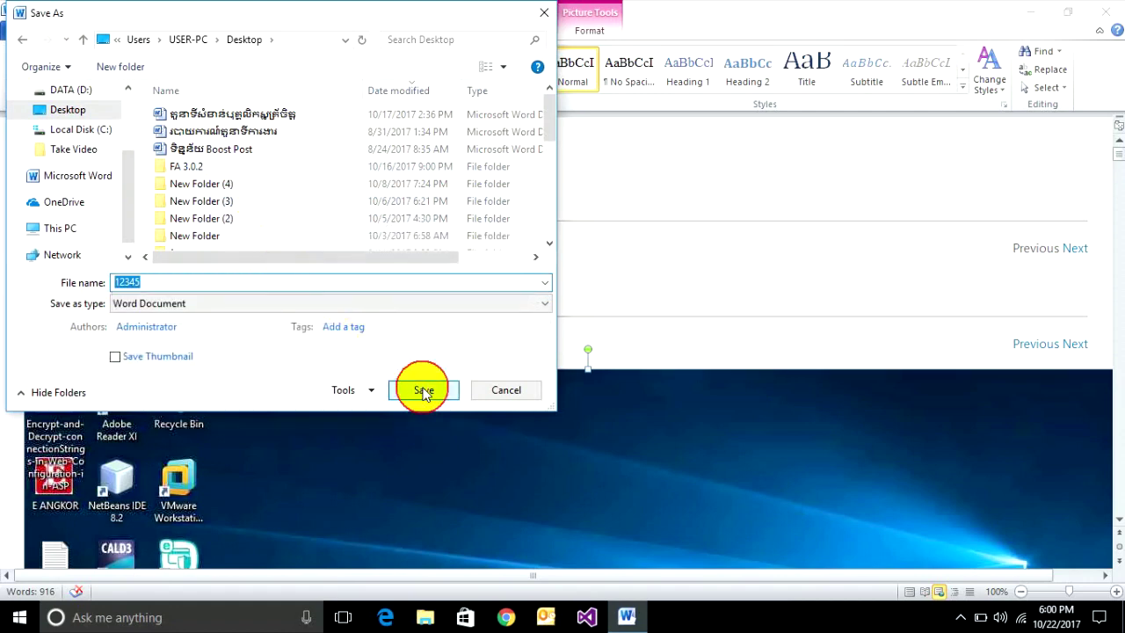
pyautogui.click(632, 414)
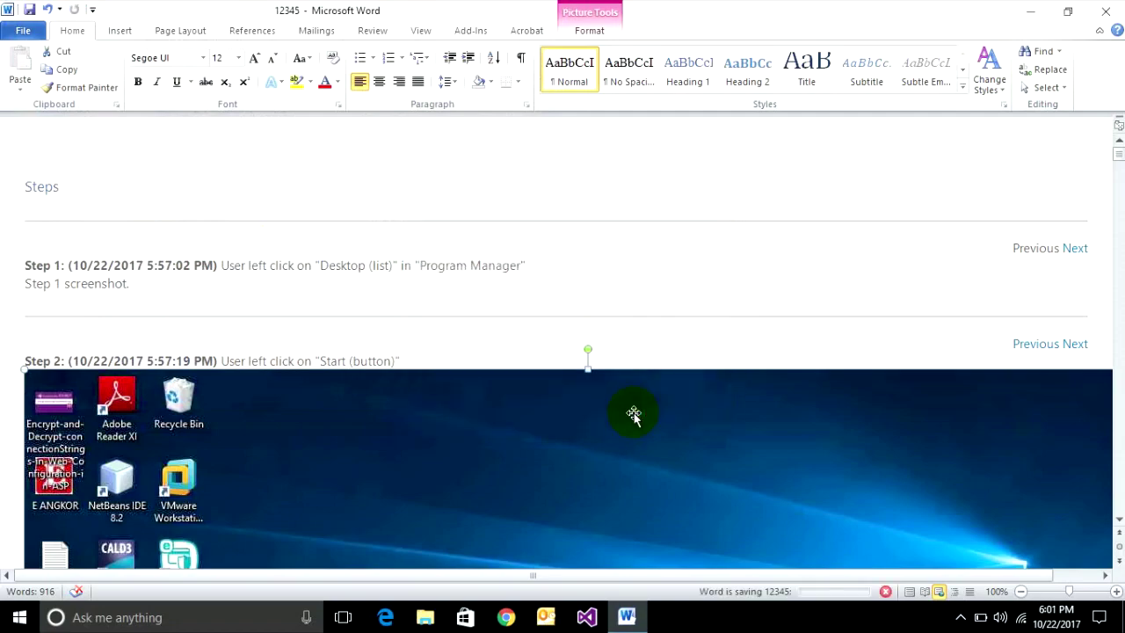
pyautogui.click(1109, 13)
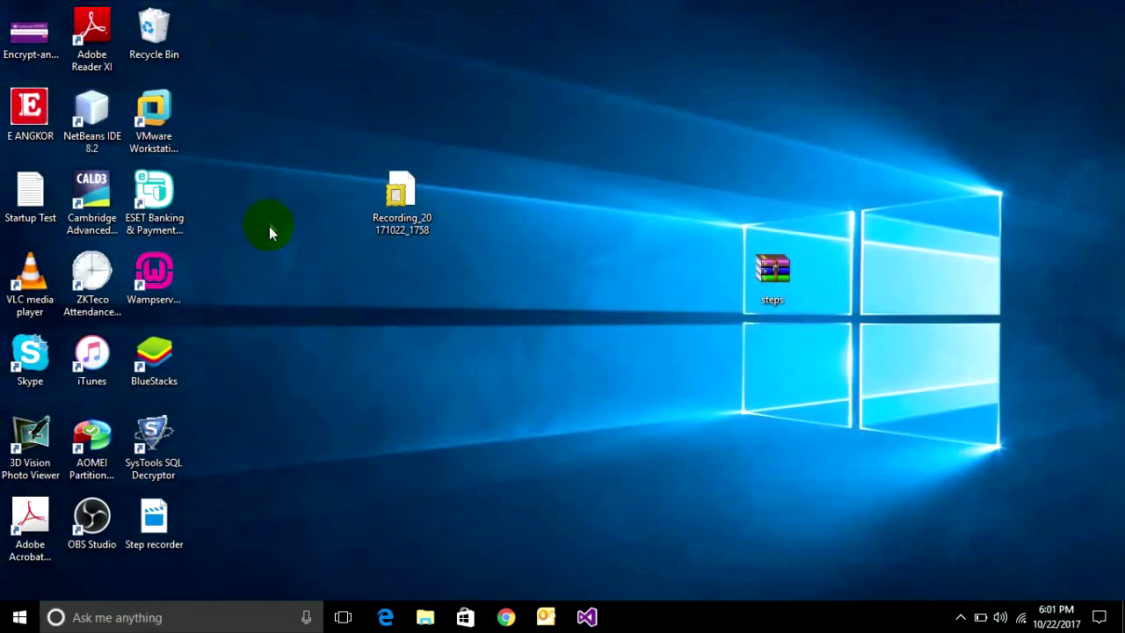
# - Refresh the desktop and look for the saved 12345 document
pyautogui.rightClick(269, 225)
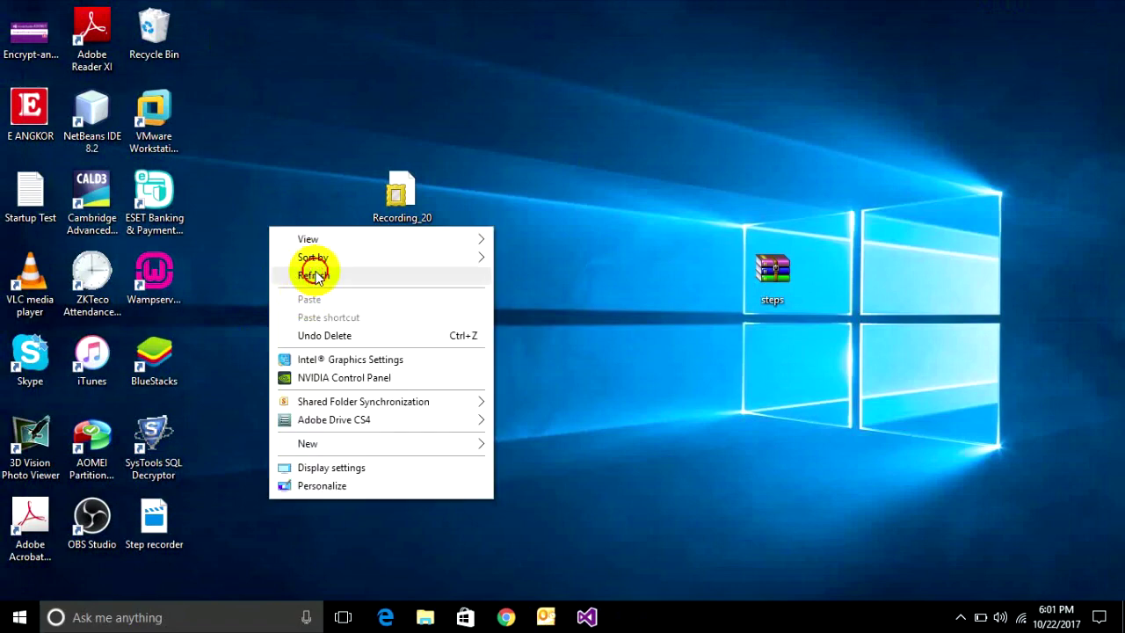
pyautogui.click(315, 275)
pyautogui.rightClick(316, 271)
pyautogui.click(331, 312)
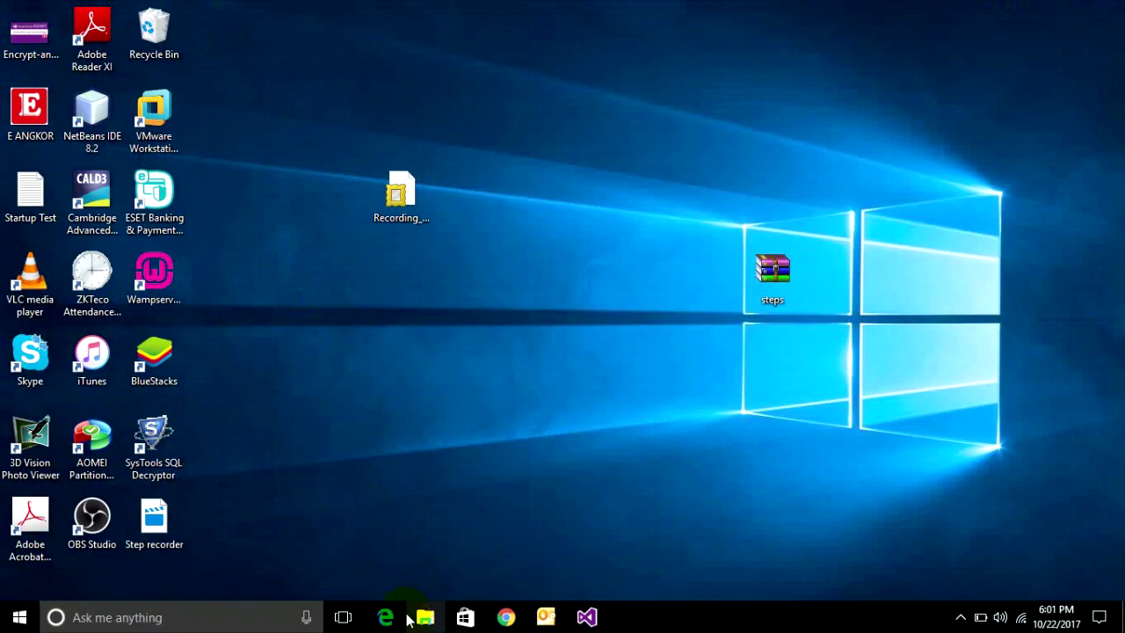
# - Launch Microsoft Word 2010, open 12345 from the recent documents to check it, and close it
pyautogui.press('super')
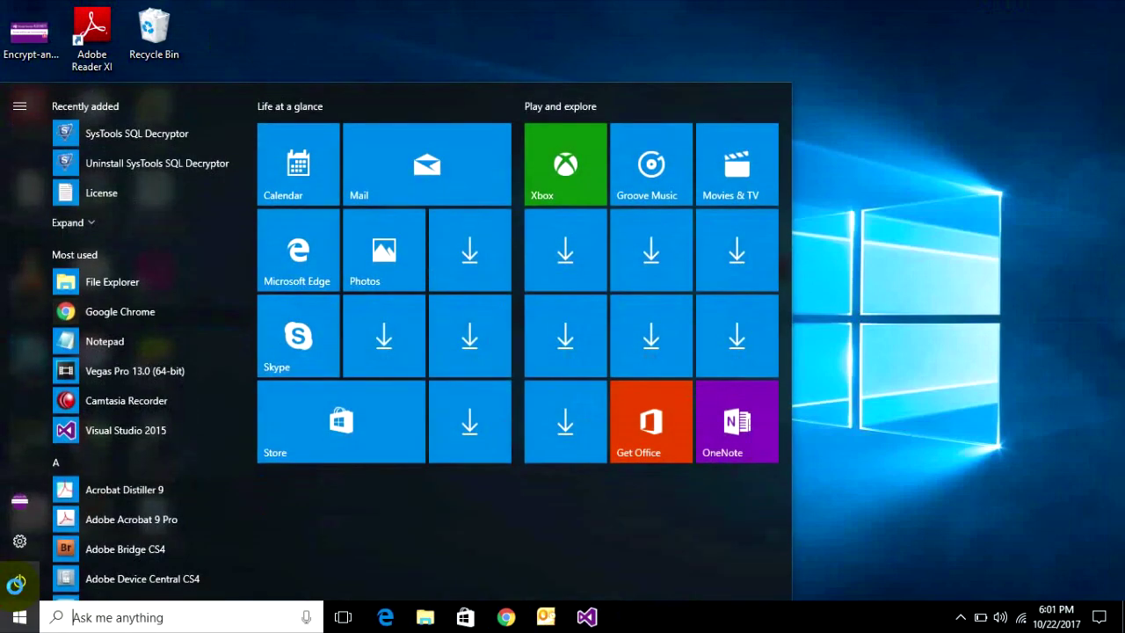
pyautogui.write('w')
pyautogui.click(132, 187)
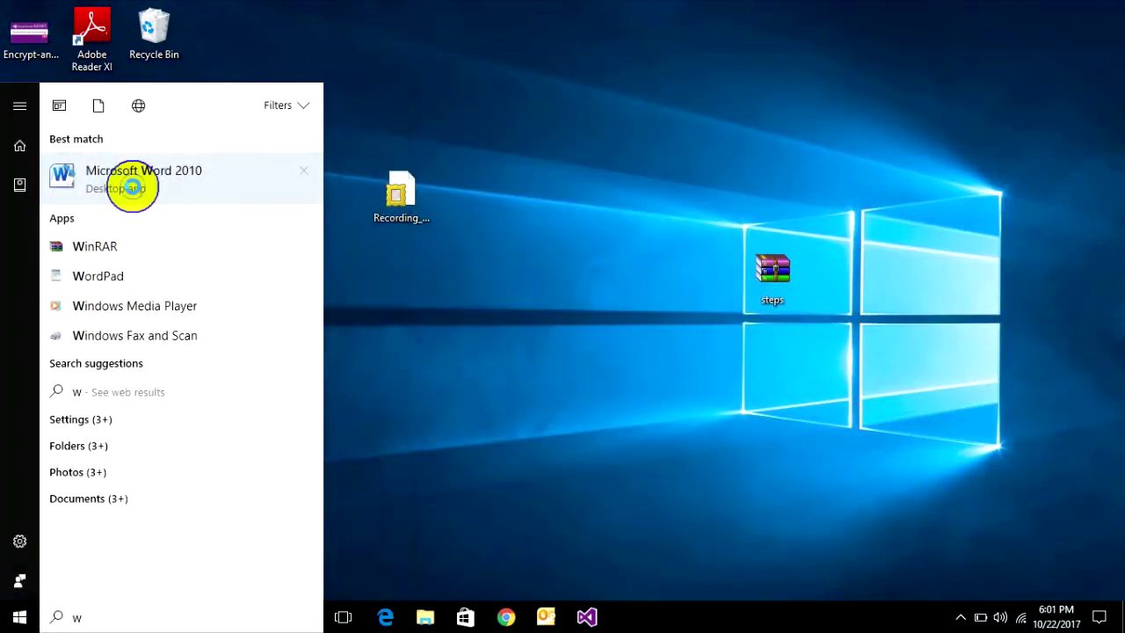
pyautogui.rightClick(133, 186)
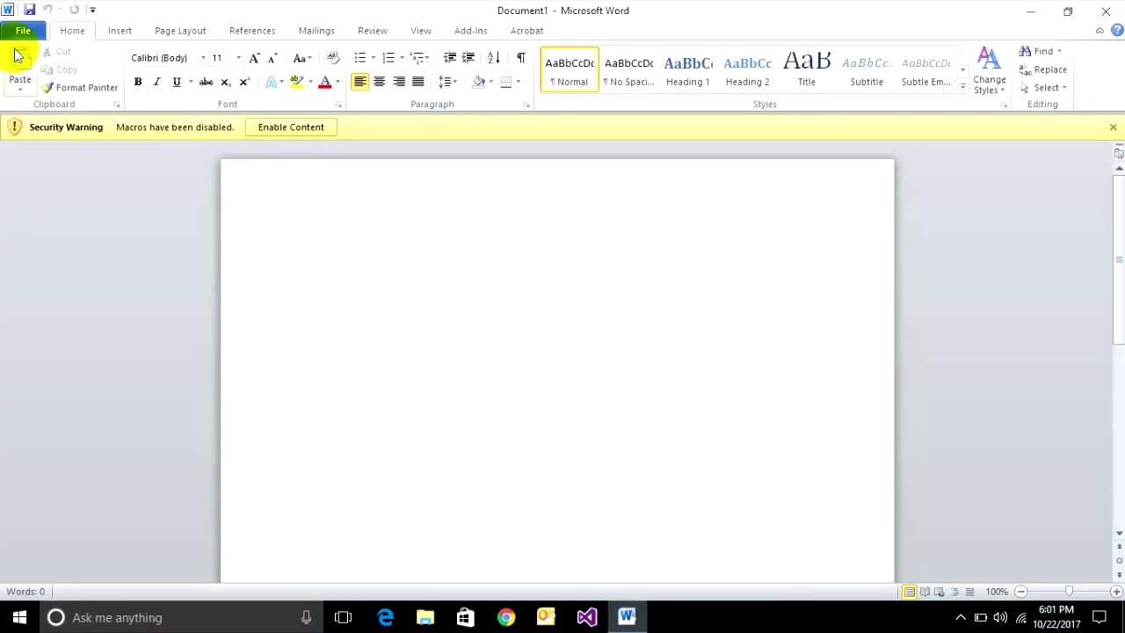
pyautogui.click(23, 30)
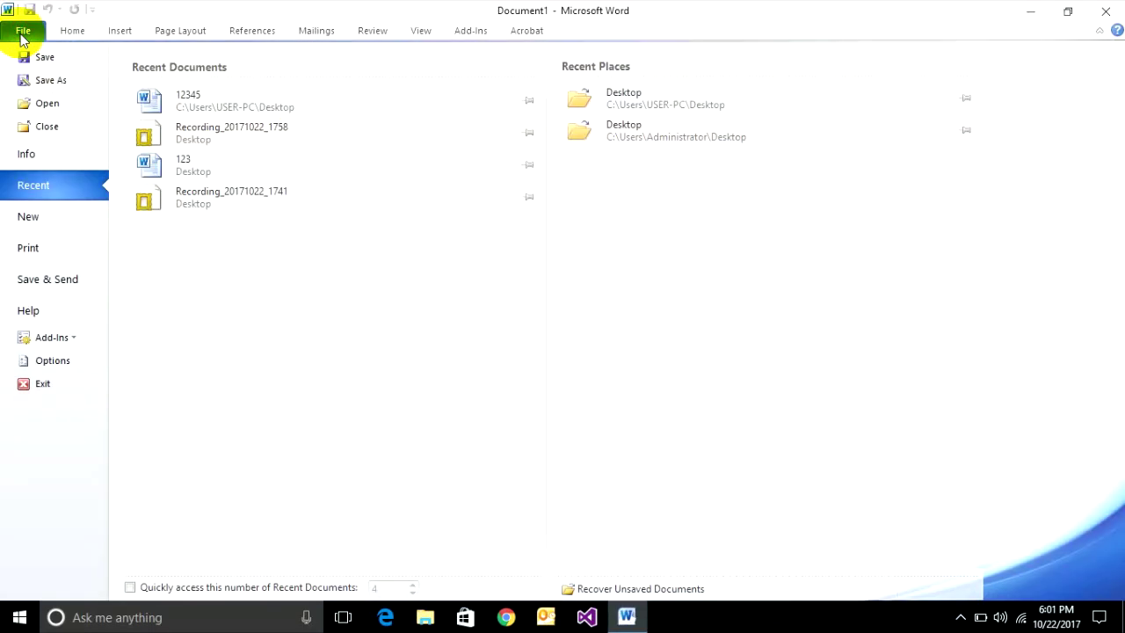
pyautogui.rightClick(218, 107)
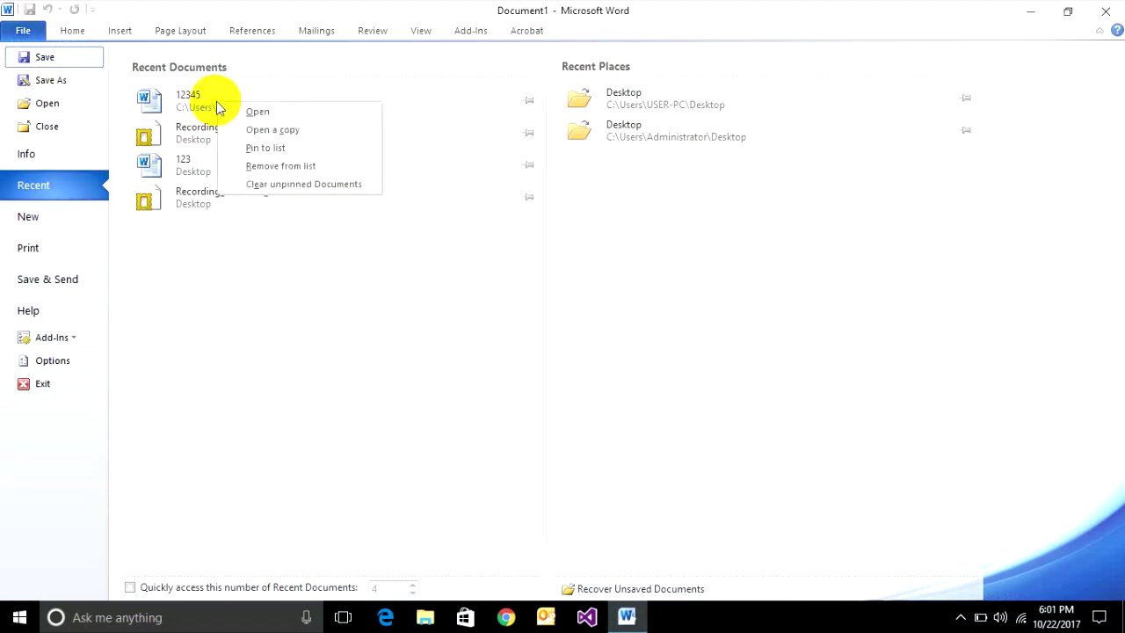
pyautogui.click(181, 100)
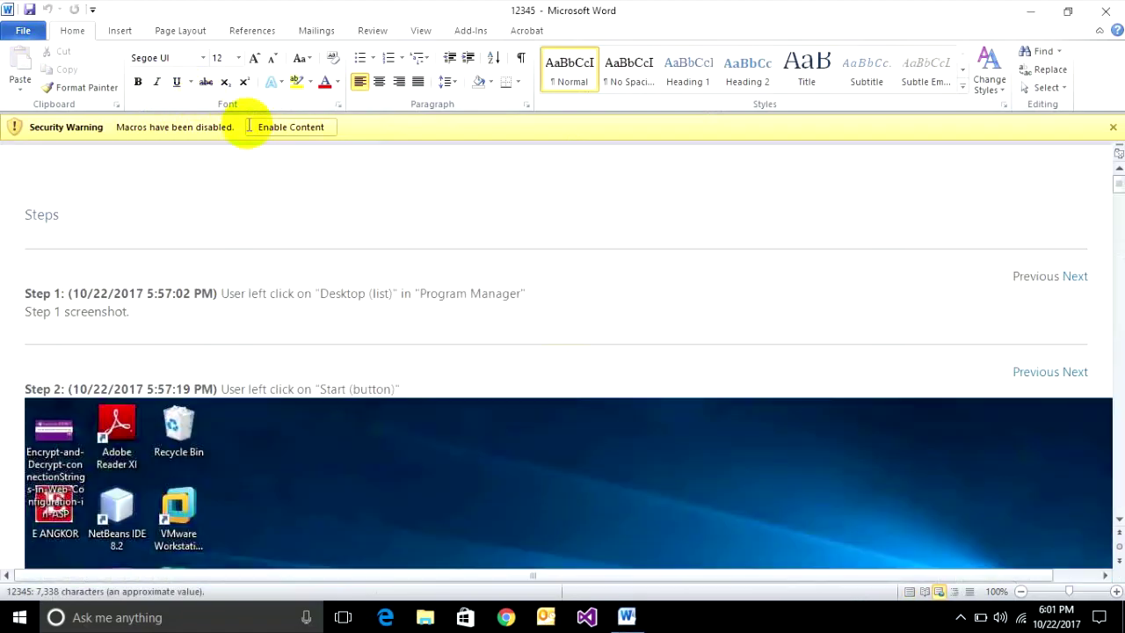
pyautogui.click(1104, 10)
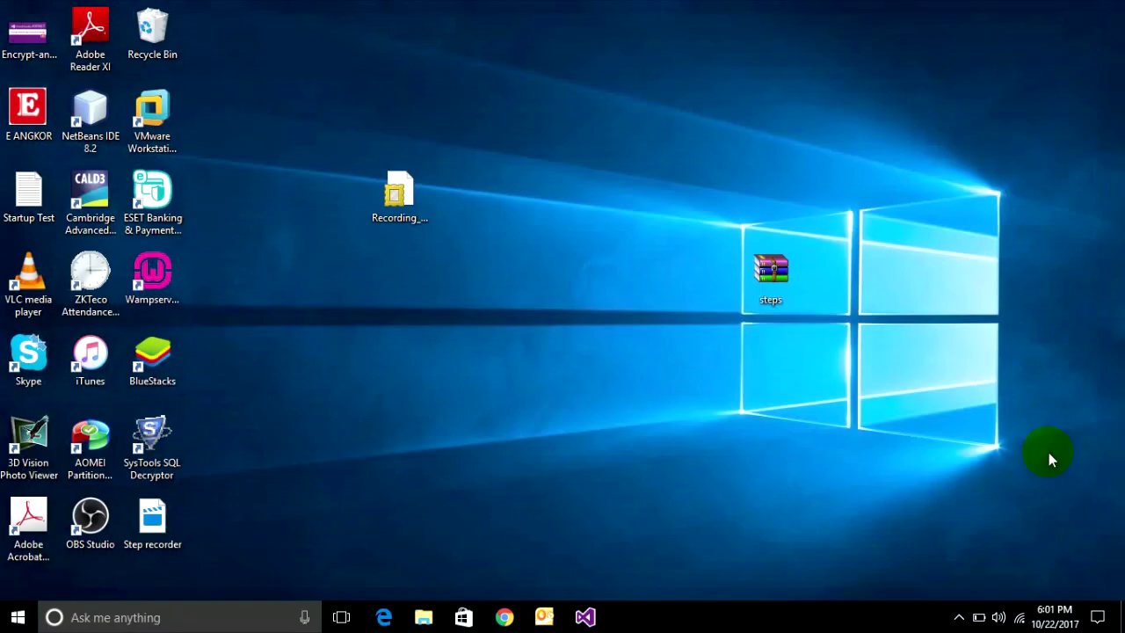
# - Refresh the desktop again to check whether the 12345 document is there
pyautogui.rightClick(352, 402)
pyautogui.click(460, 175)
pyautogui.rightClick(410, 239)
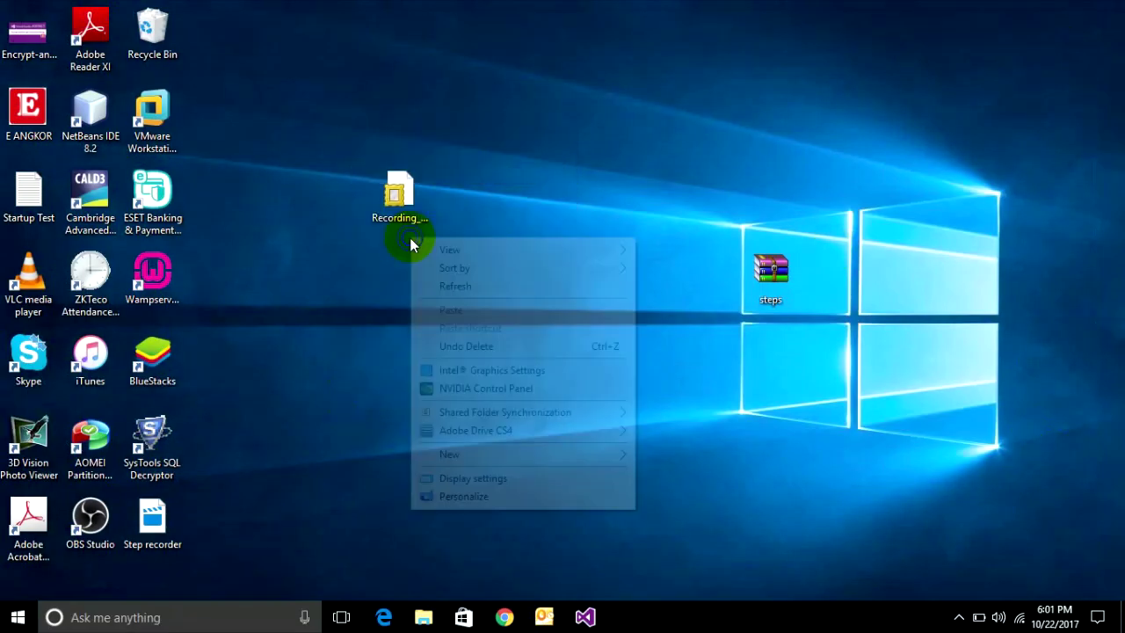
pyautogui.click(440, 283)
pyautogui.rightClick(275, 318)
pyautogui.click(294, 372)
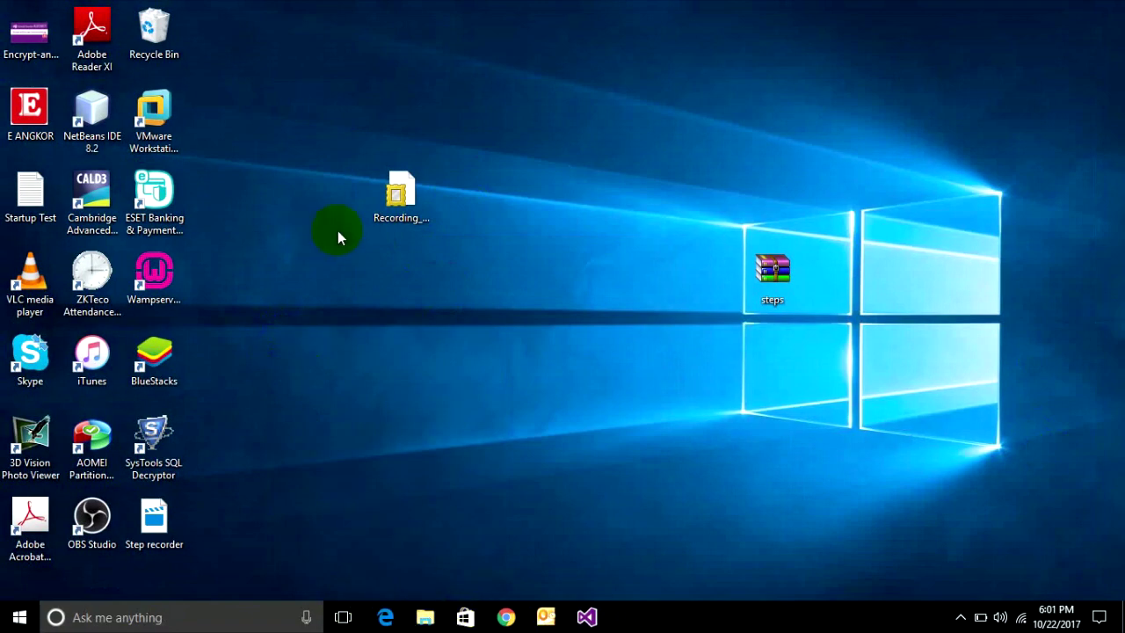
# - Copy the 12345 document from the recent files in File Explorer, paste it onto the desktop, and move its icon to an empty area
pyautogui.press('super+e')
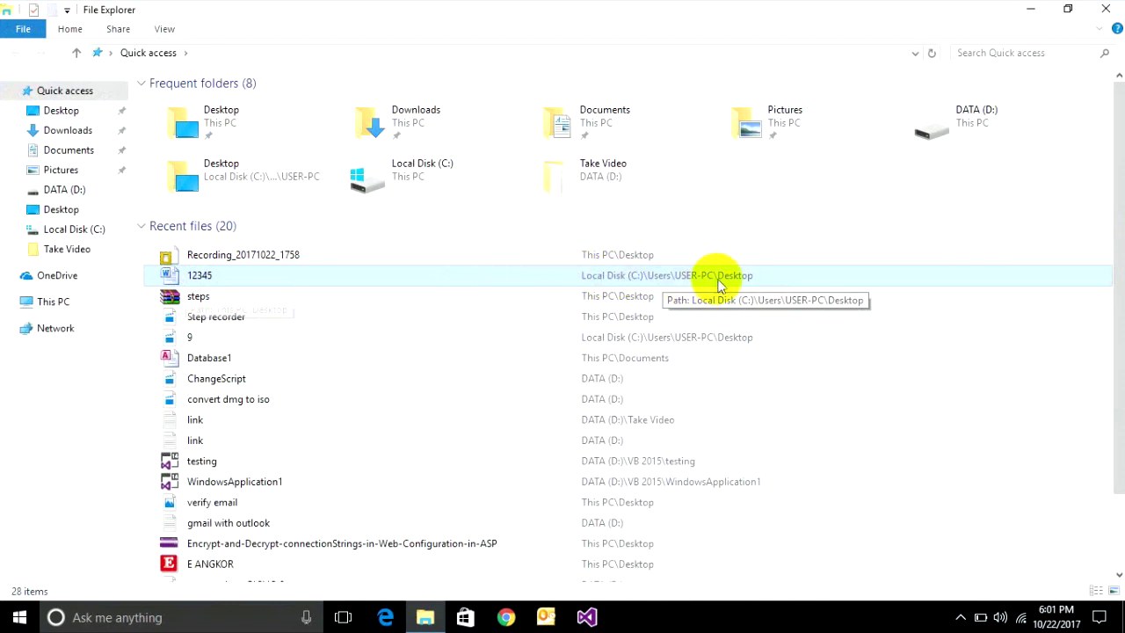
pyautogui.rightClick(493, 280)
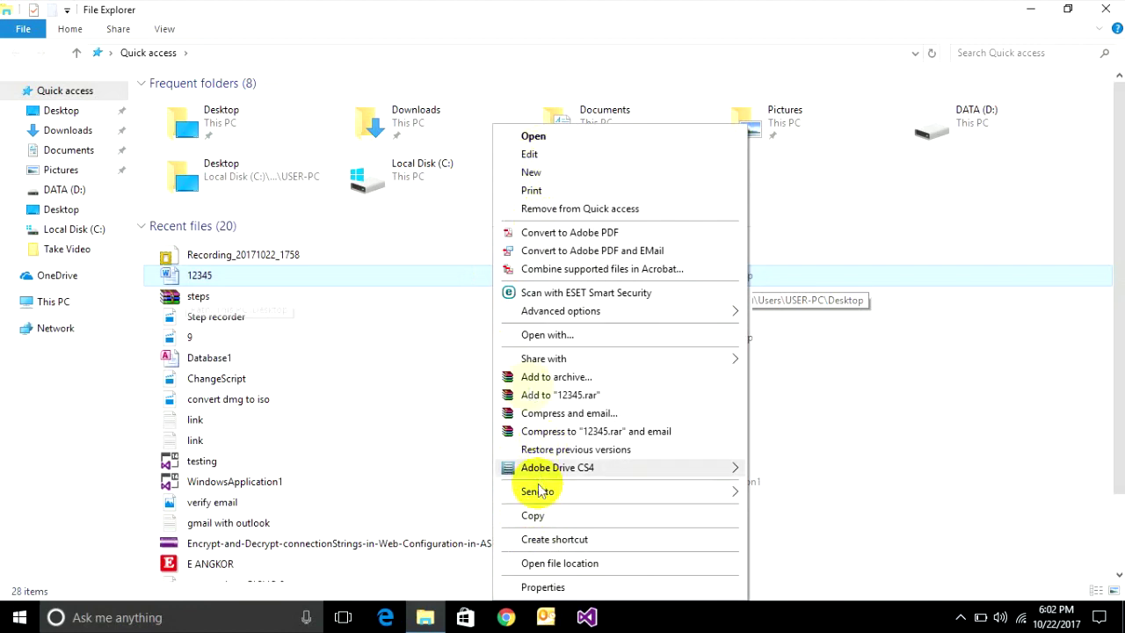
pyautogui.click(563, 516)
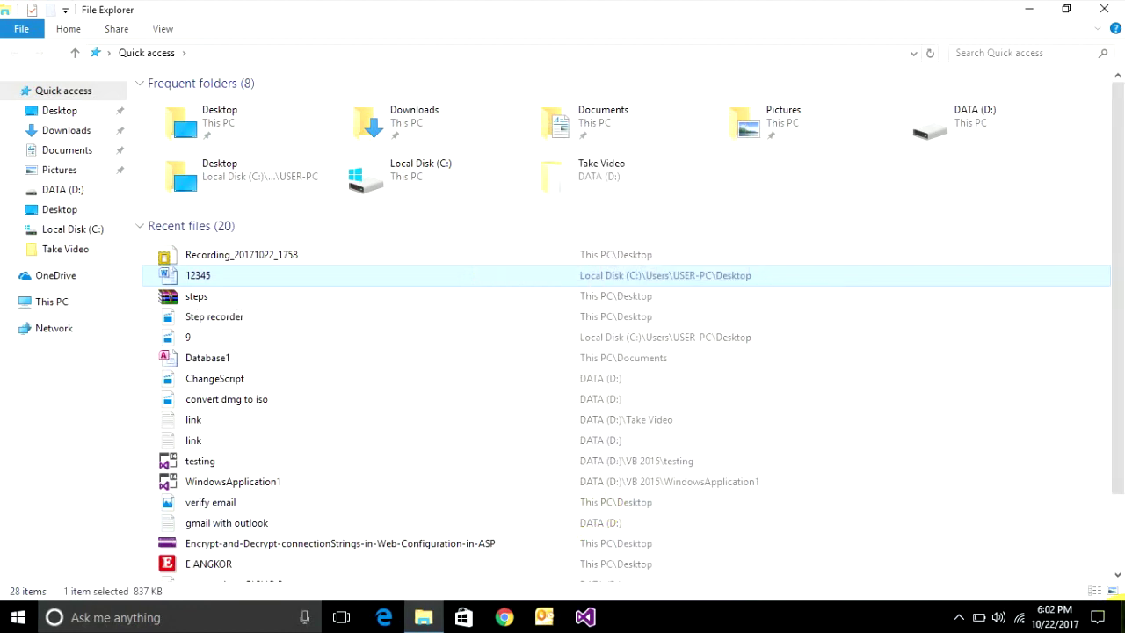
pyautogui.press('super+d')
pyautogui.rightClick(536, 368)
pyautogui.click(553, 169)
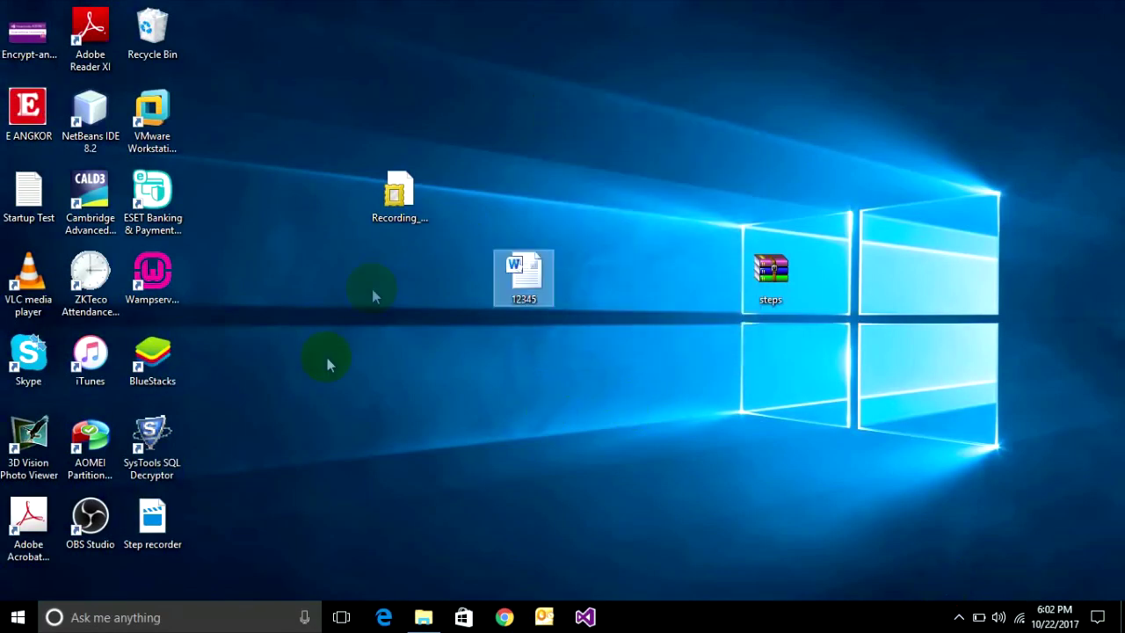
pyautogui.moveTo(536, 269); pyautogui.dragTo(648, 354)
# - Open the desktop copy of 12345, look over the report, and place the cursor above the "Steps" heading
pyautogui.doubleClick(646, 352)
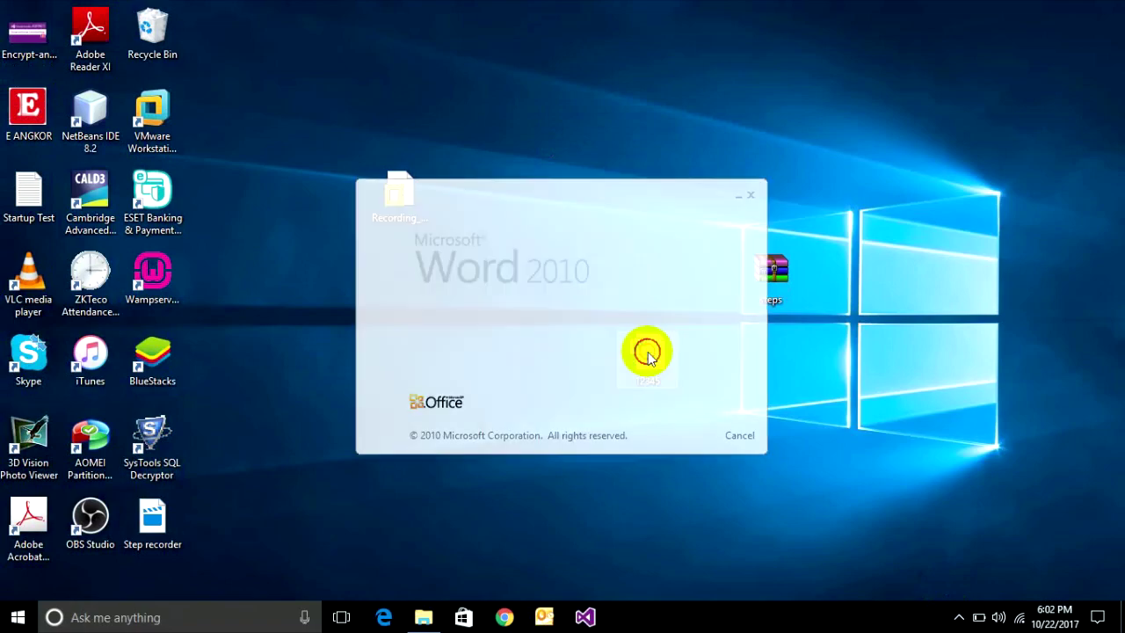
pyautogui.scroll(-10, 419, 319)
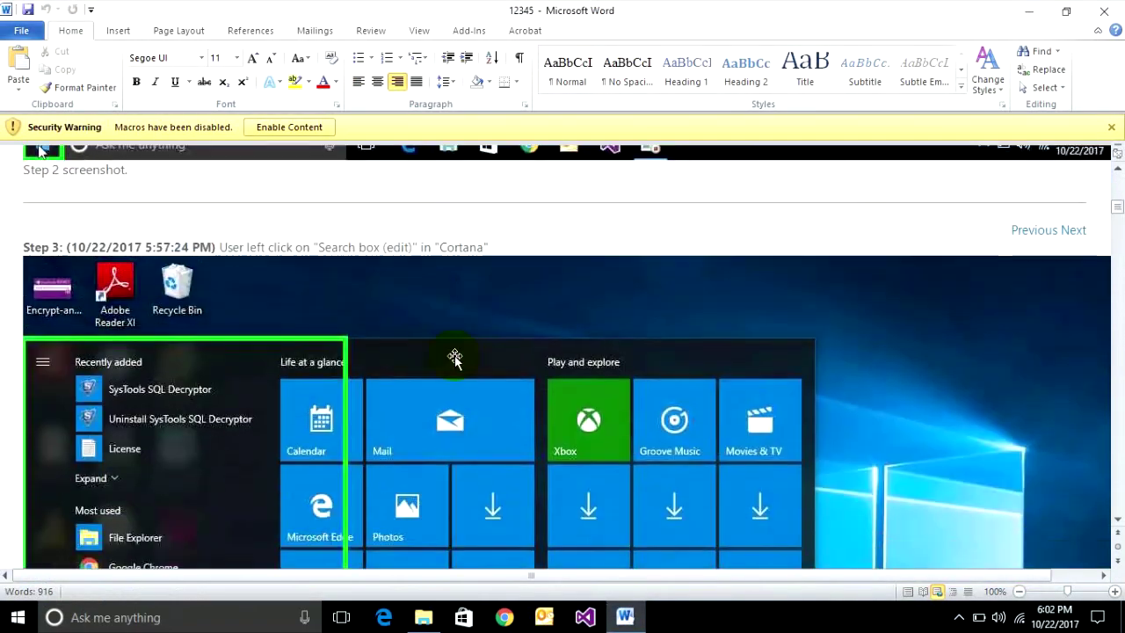
pyautogui.moveTo(1118, 206); pyautogui.dragTo(1109, 171)
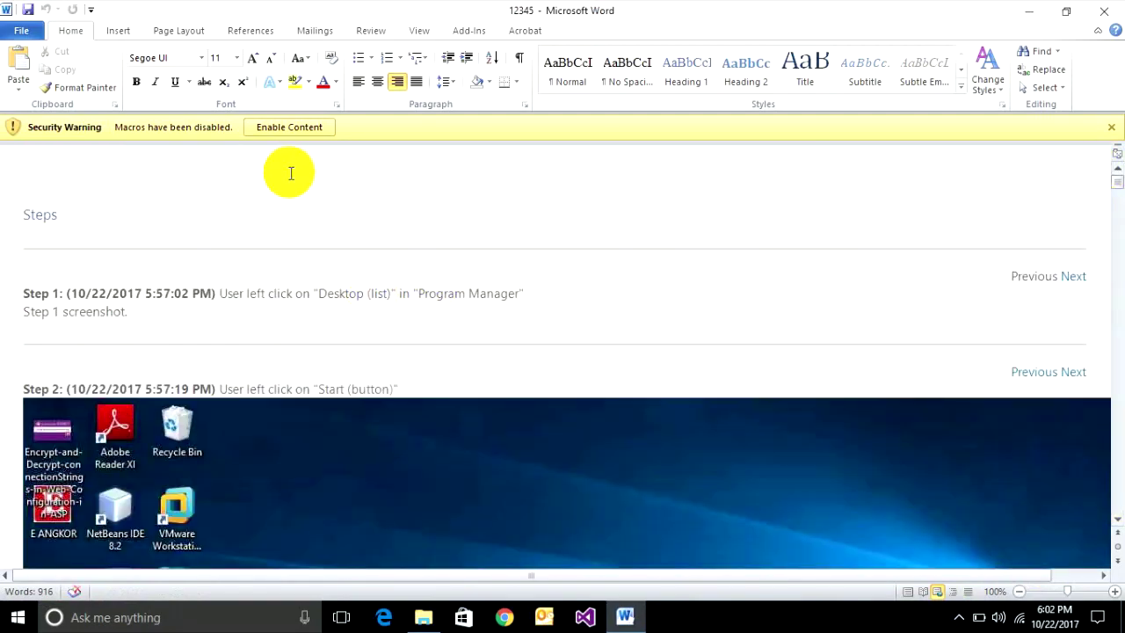
pyautogui.click(26, 165)
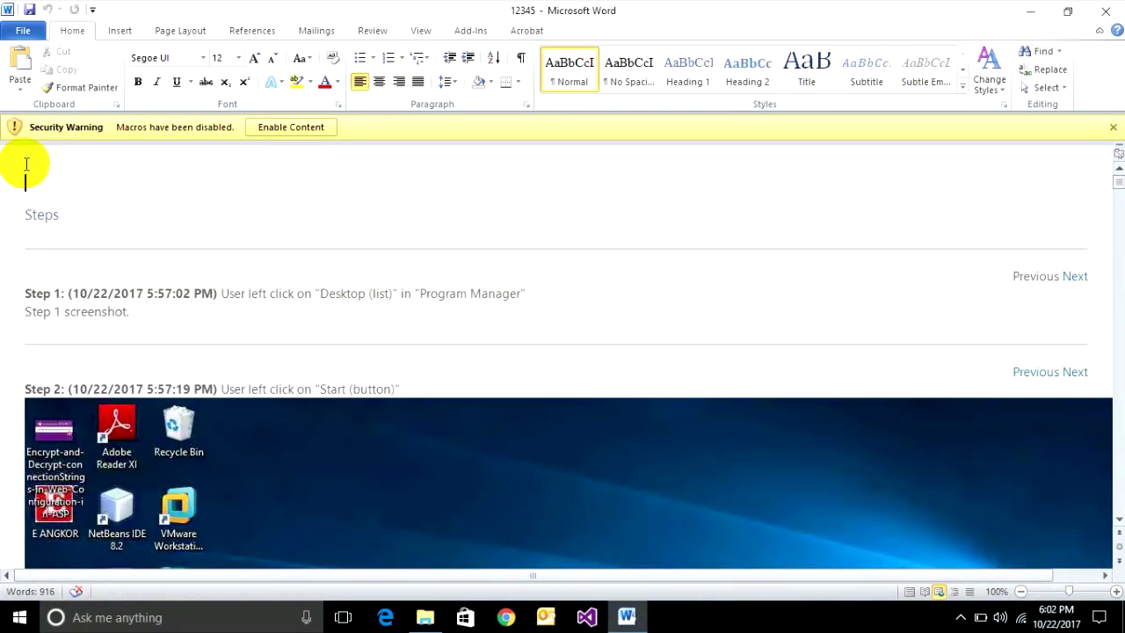